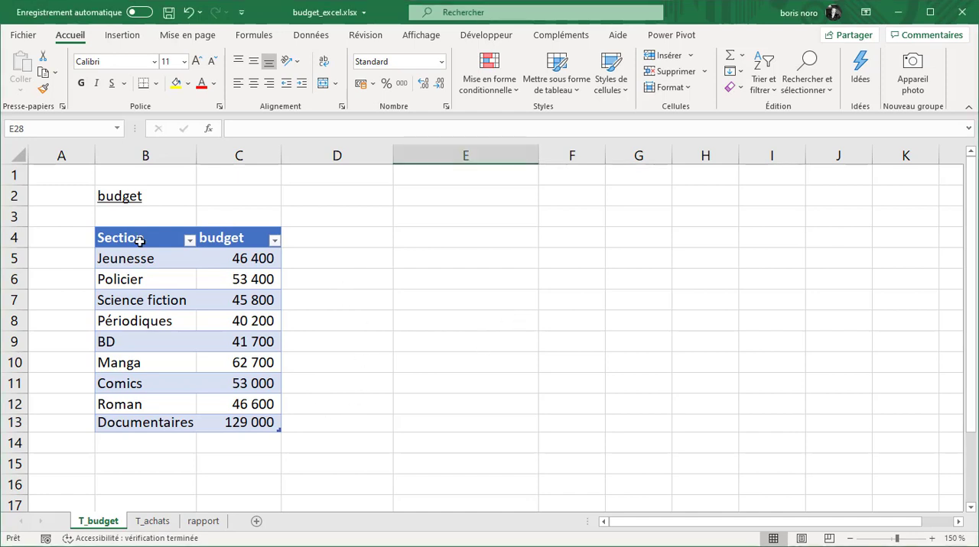
Review the section list in the T_budget sheet and the first purchase rows in the T_achats sheet
left_click_drag(137, 259, 136, 424)
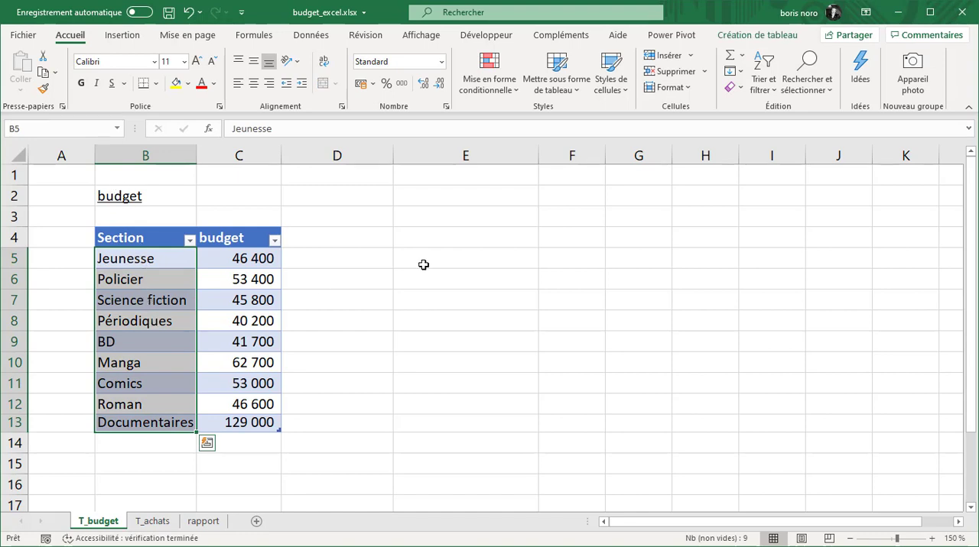
left_click(474, 234)
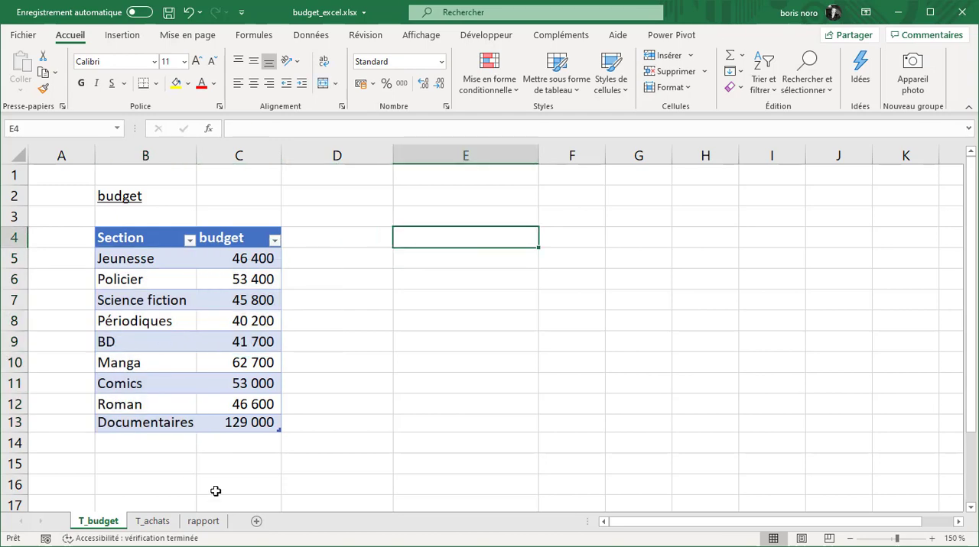
left_click(161, 527)
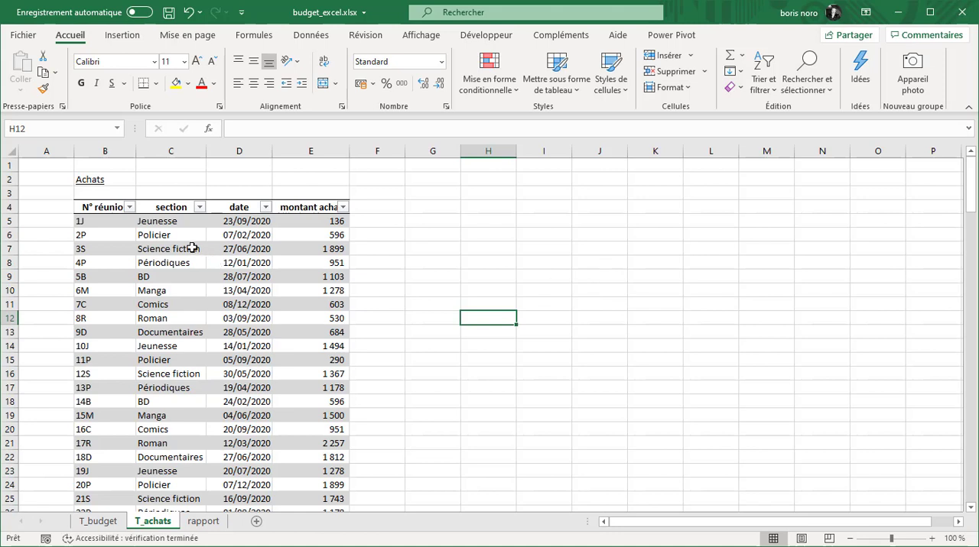
left_click(90, 222)
left_click_drag(90, 222, 332, 222)
left_click(173, 223)
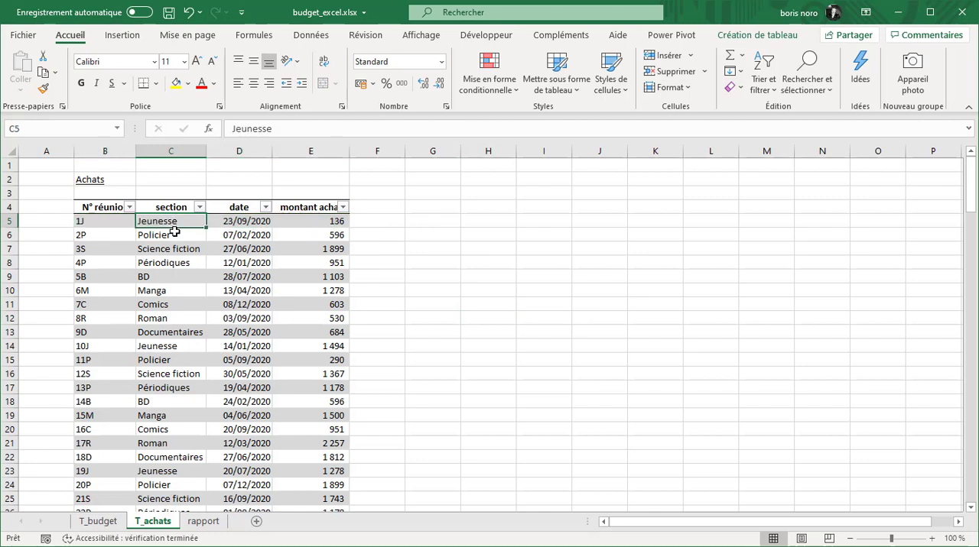
left_click(175, 234)
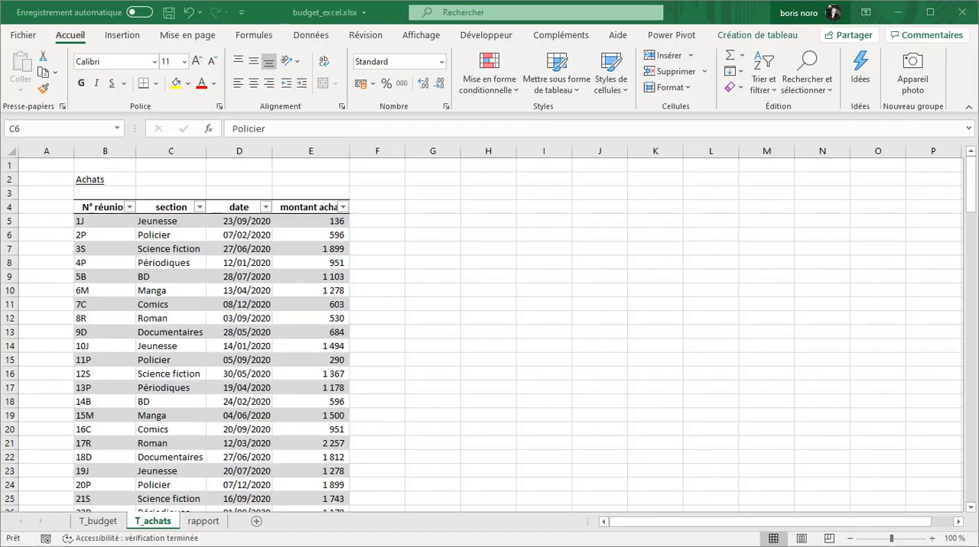
Examine the sections and the budget, achats, solde and budget restant_% columns of the pivot table in the rapport sheet
left_click(204, 522)
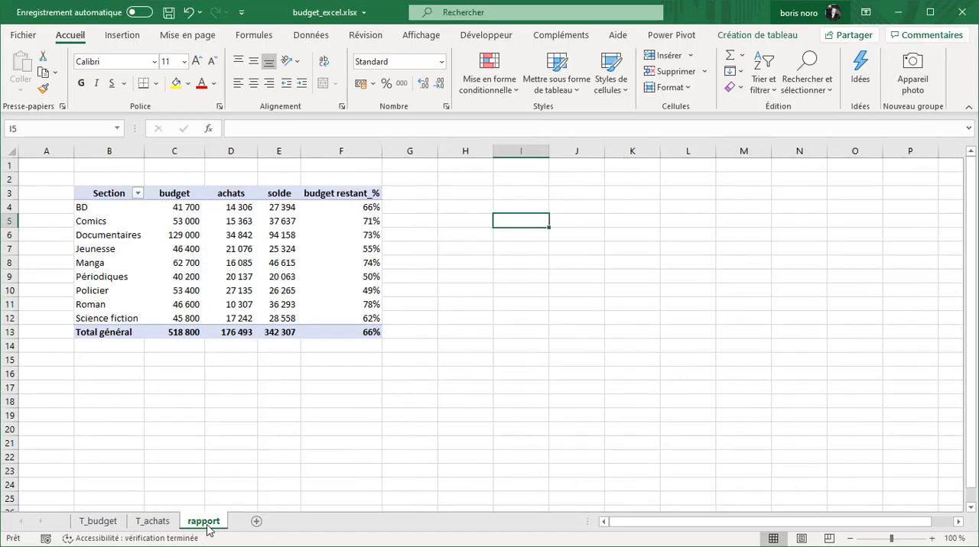
left_click_drag(102, 210, 119, 322)
left_click_drag(179, 208, 186, 323)
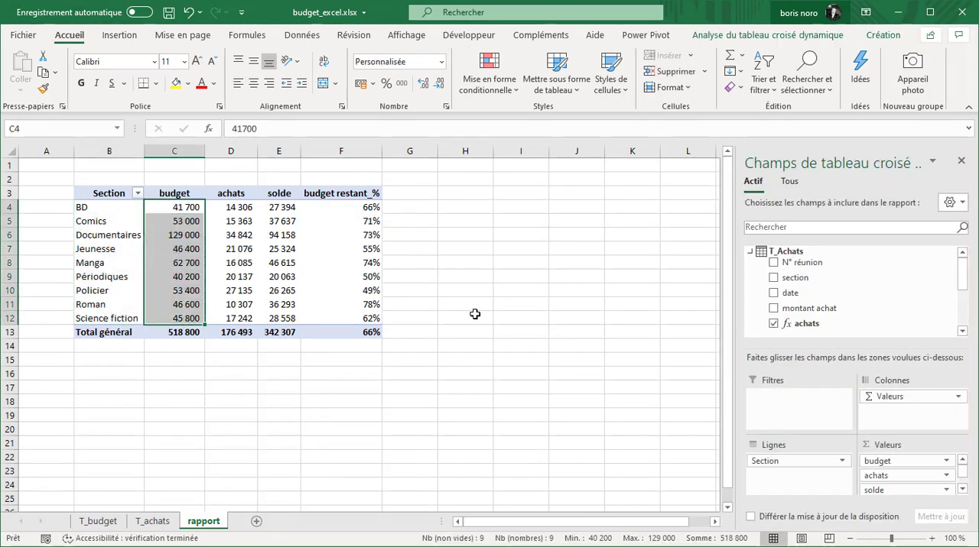
left_click(236, 207)
left_click_drag(236, 207, 231, 321)
left_click(519, 249)
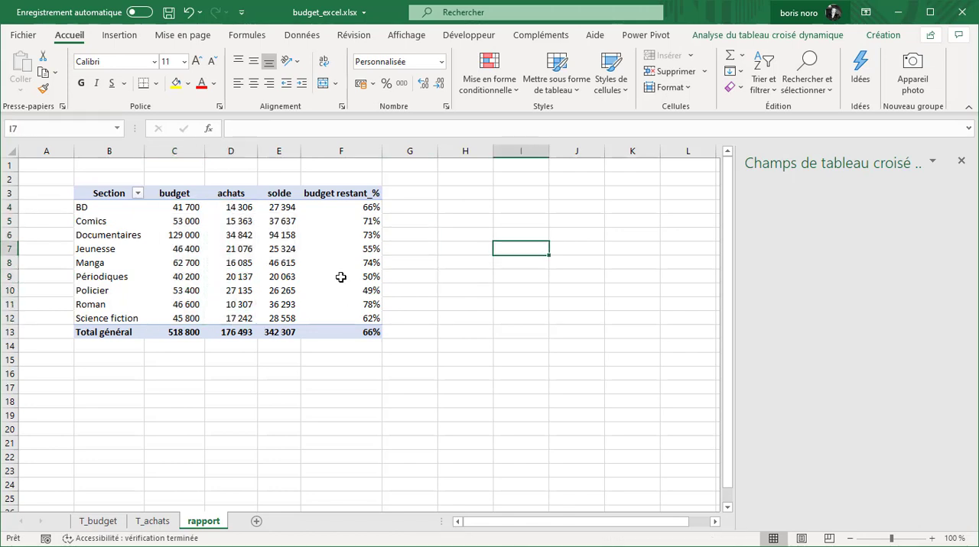
left_click_drag(291, 207, 285, 321)
left_click(352, 209)
left_click_drag(351, 209, 356, 322)
left_click(520, 234)
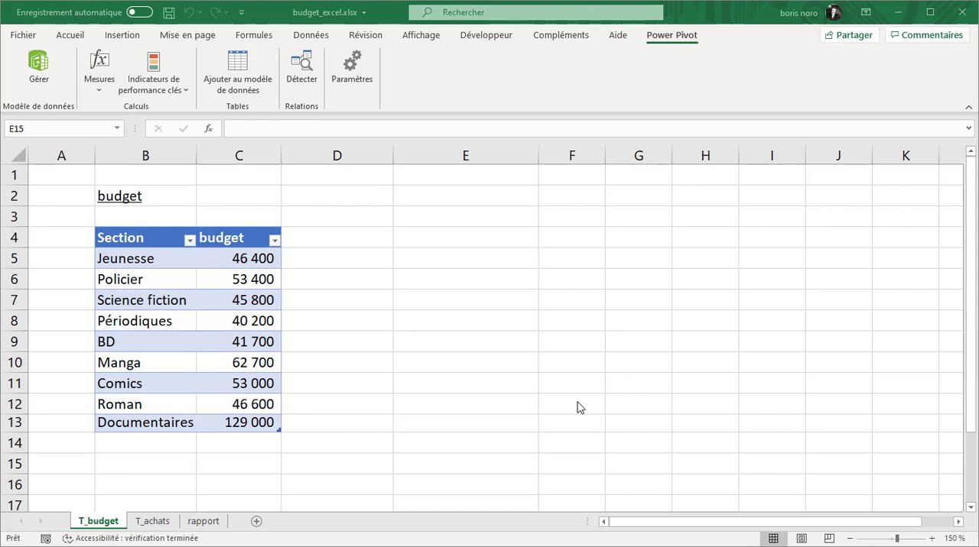
Add the budget table and the purchases table to the Power Pivot data model
left_click(150, 260)
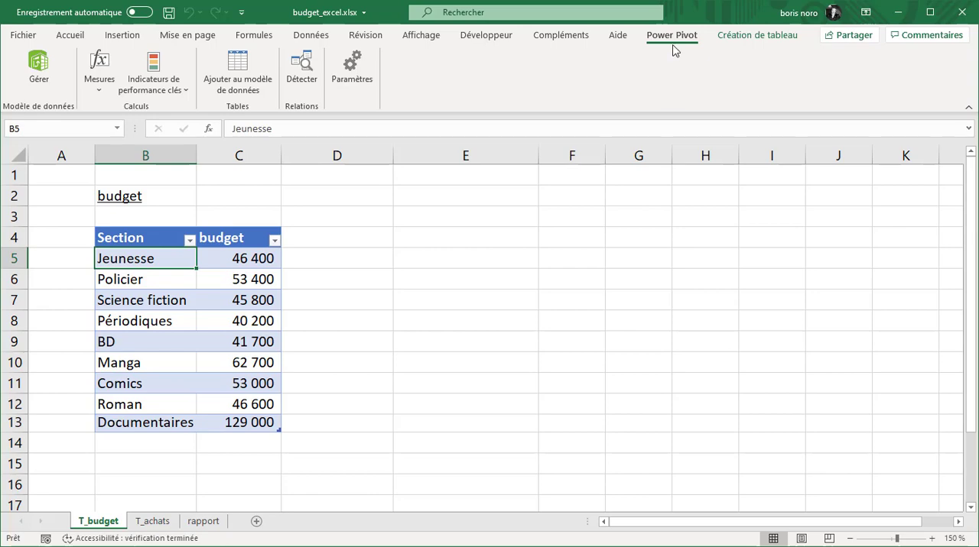
left_click(265, 91)
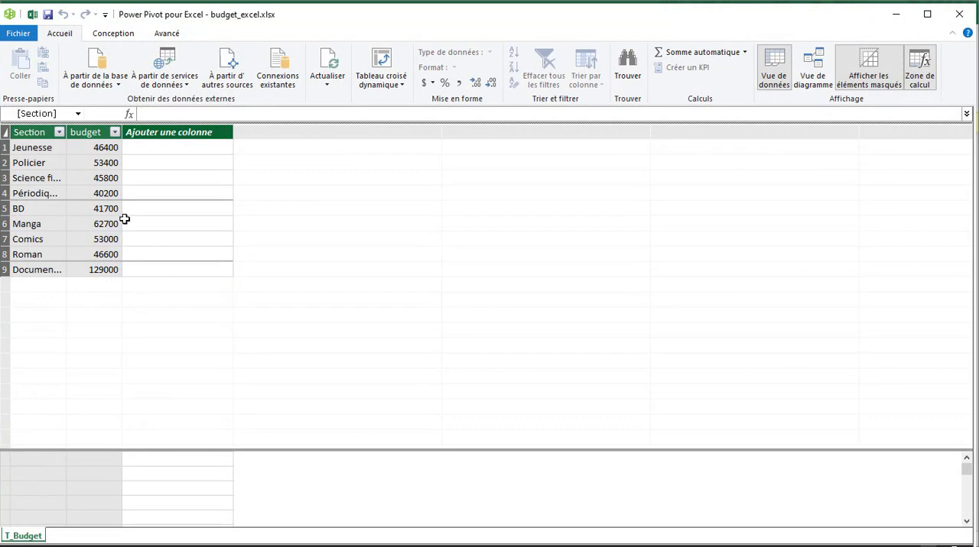
left_click(896, 15)
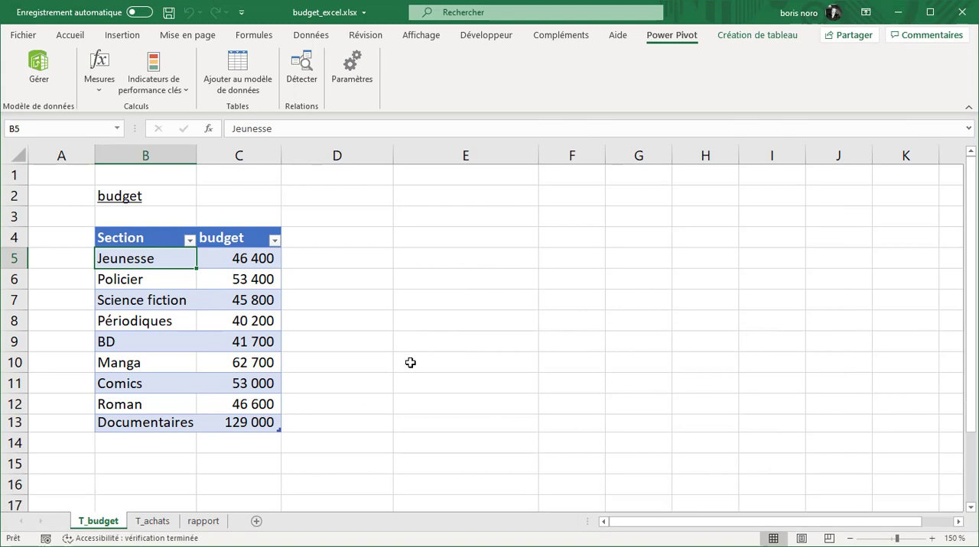
left_click(155, 523)
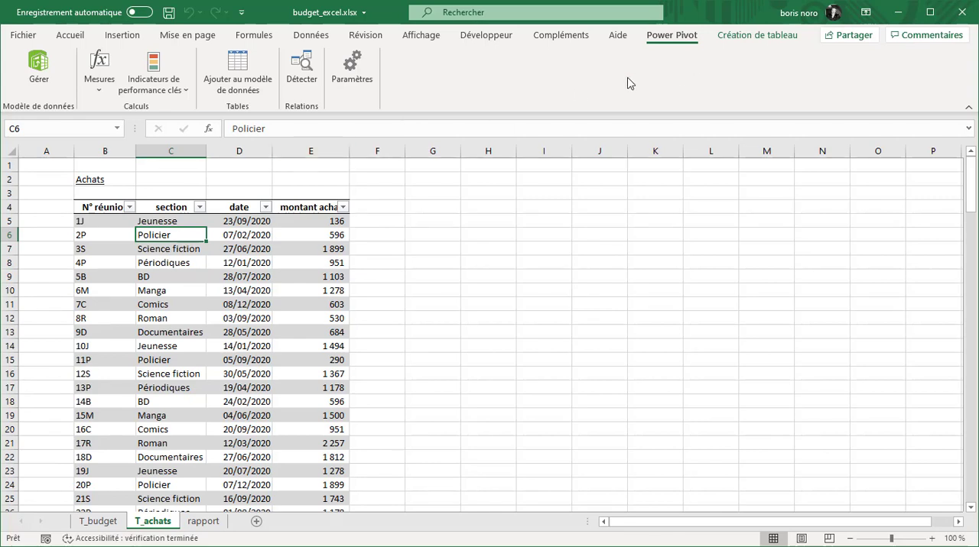
left_click(255, 74)
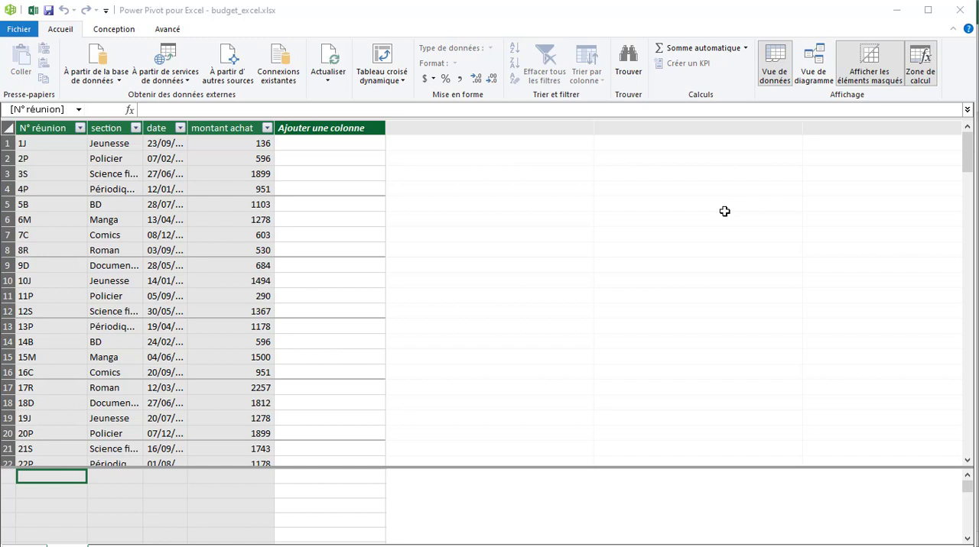
Show the data model as a diagram and arrange the T_Budget and T_Achats tables side by side, with T_Achats enlarged
left_click(818, 71)
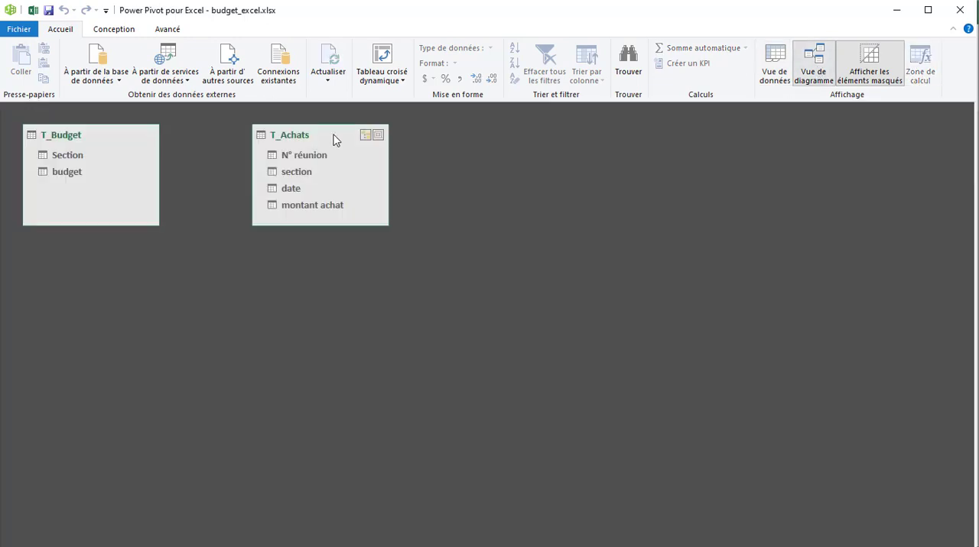
left_click_drag(337, 141, 577, 308)
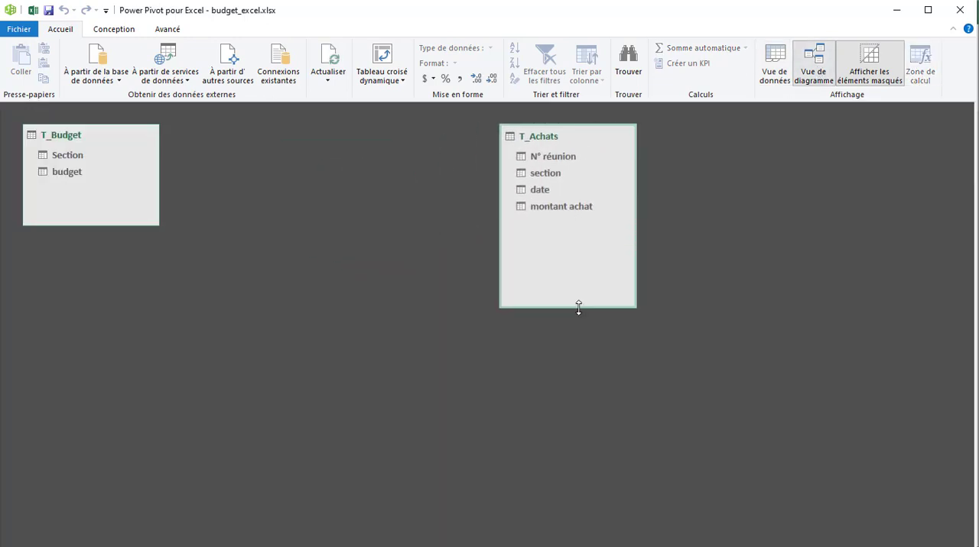
left_click_drag(107, 140, 315, 143)
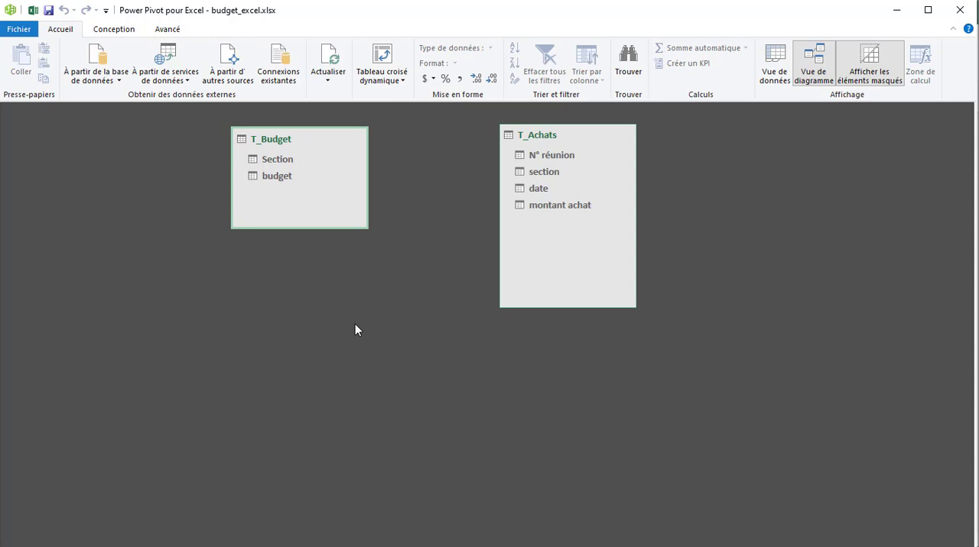
Relate Section in T_Budget to section in T_Achats, and enlarge and reposition the T_Budget box in the diagram
left_click(277, 159)
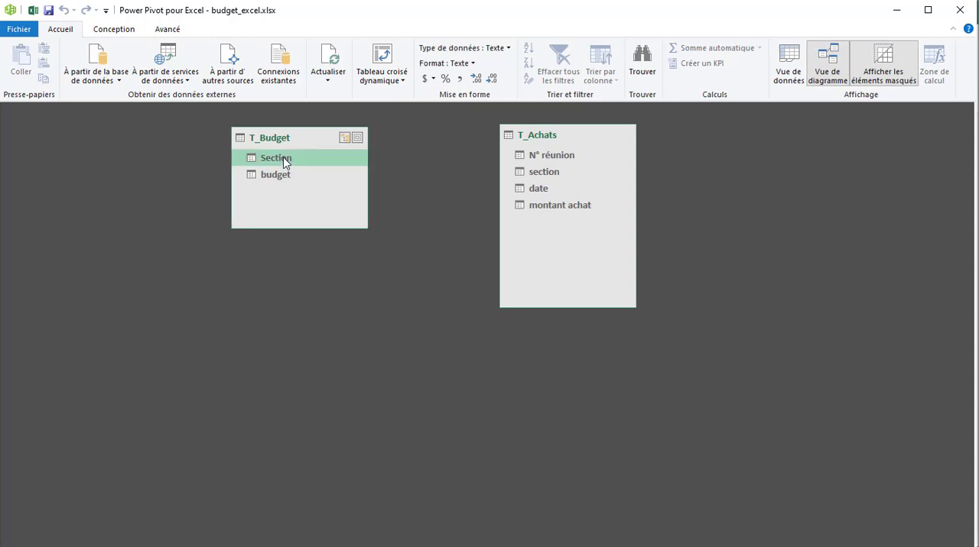
left_click(546, 173)
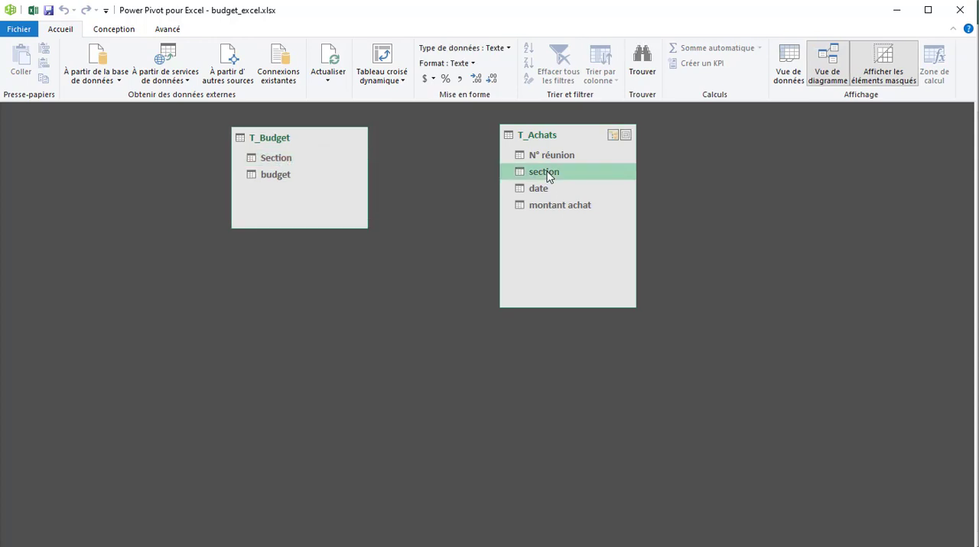
left_click(277, 160)
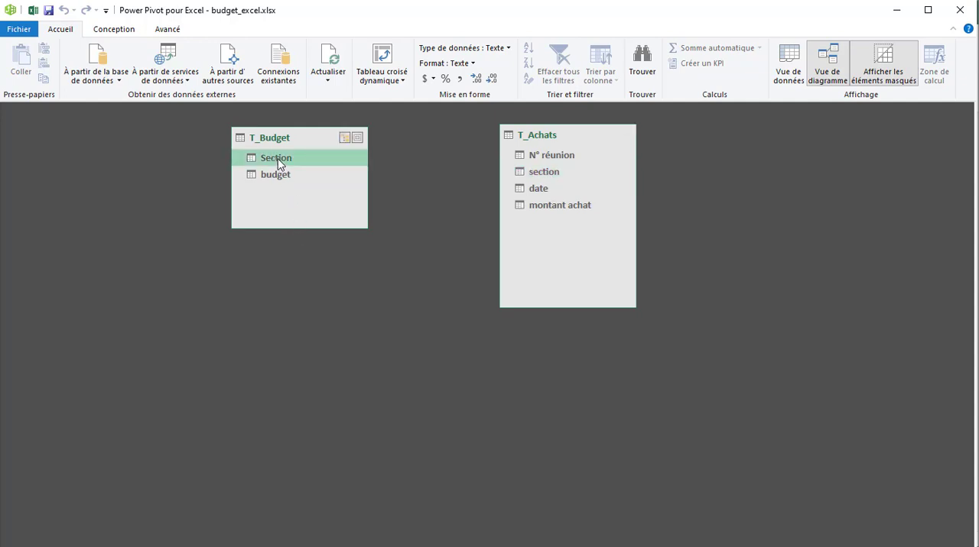
mouse_move(279, 163)
left_mouse_down()
mouse_move(435, 183)
mouse_move(534, 180)
left_mouse_up()
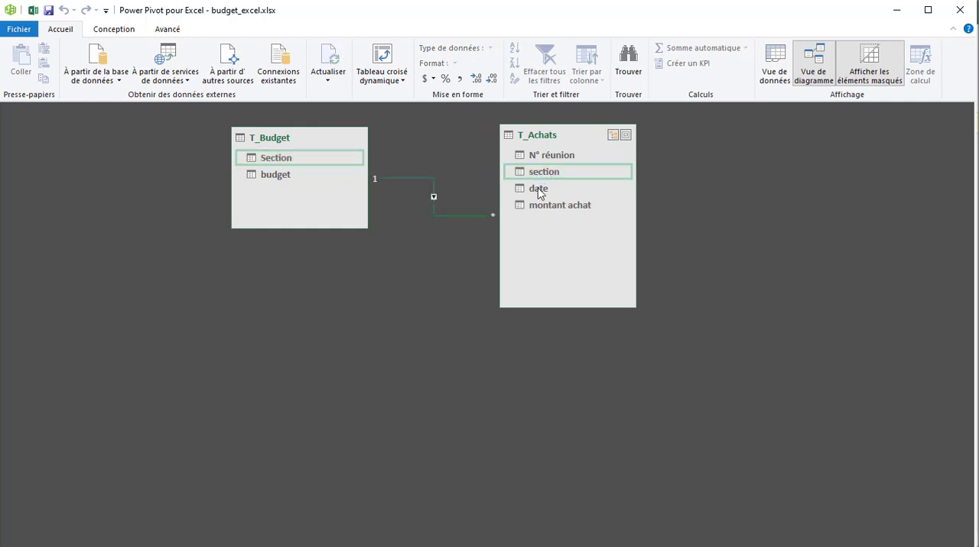
left_click_drag(284, 228, 279, 260)
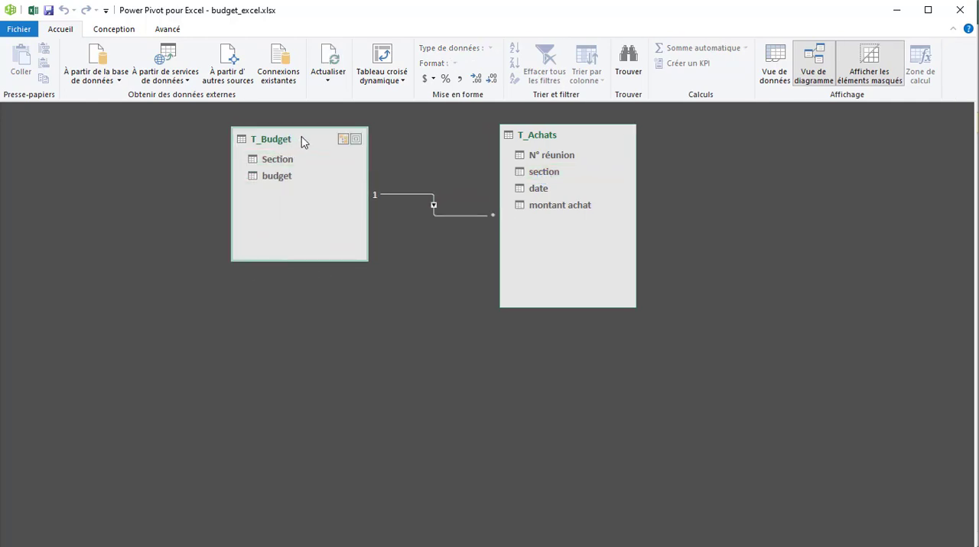
left_click_drag(301, 141, 274, 152)
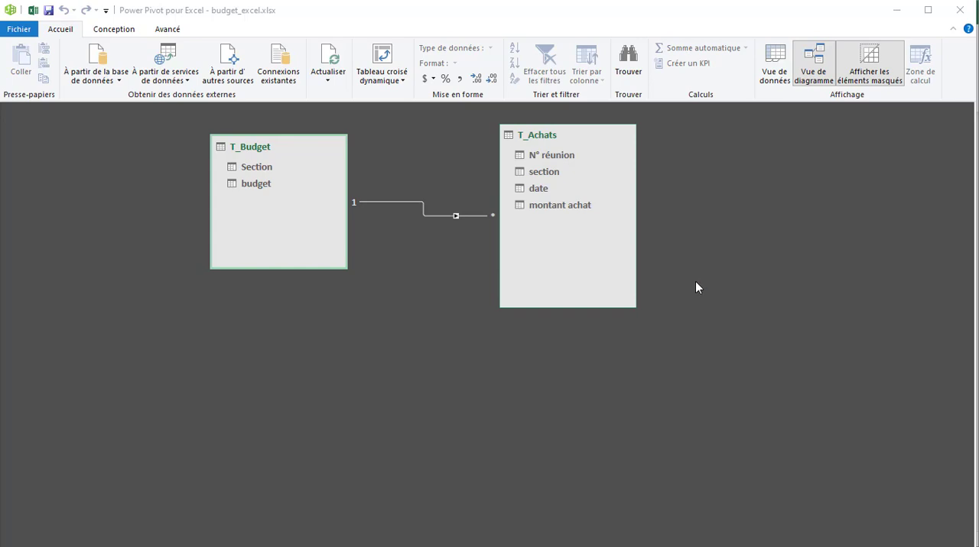
Create a pivot table from the data model on a new worksheet, with Section from T_Budget as rows
left_click(386, 79)
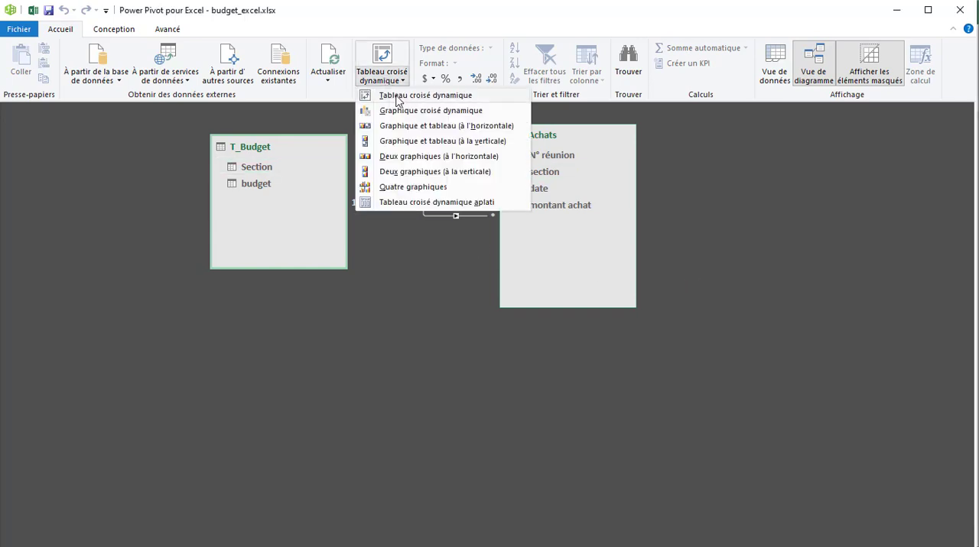
left_click(390, 94)
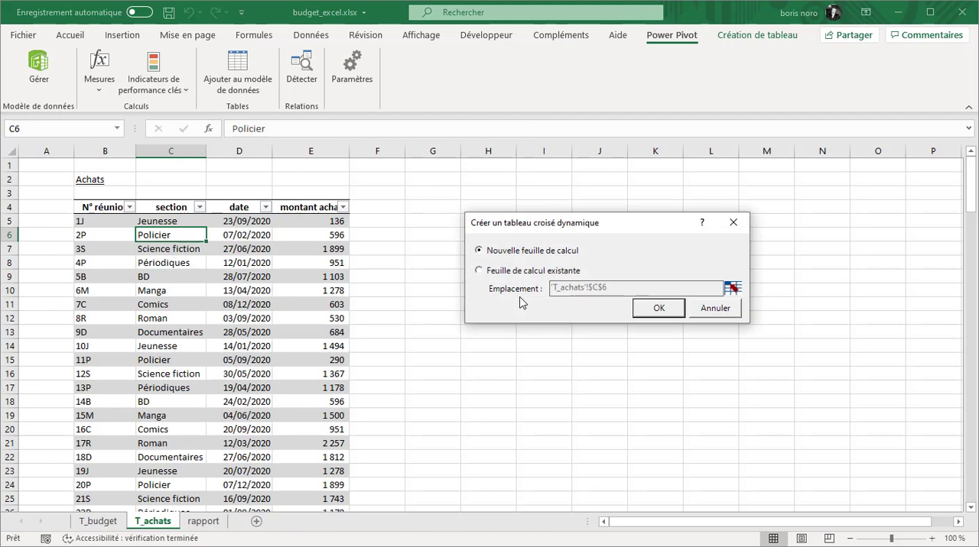
left_click(658, 312)
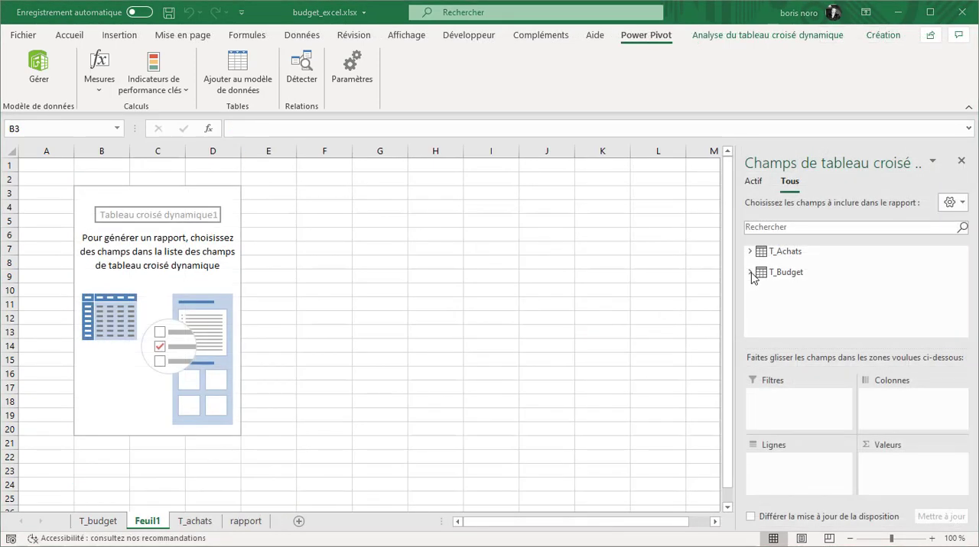
left_click(751, 273)
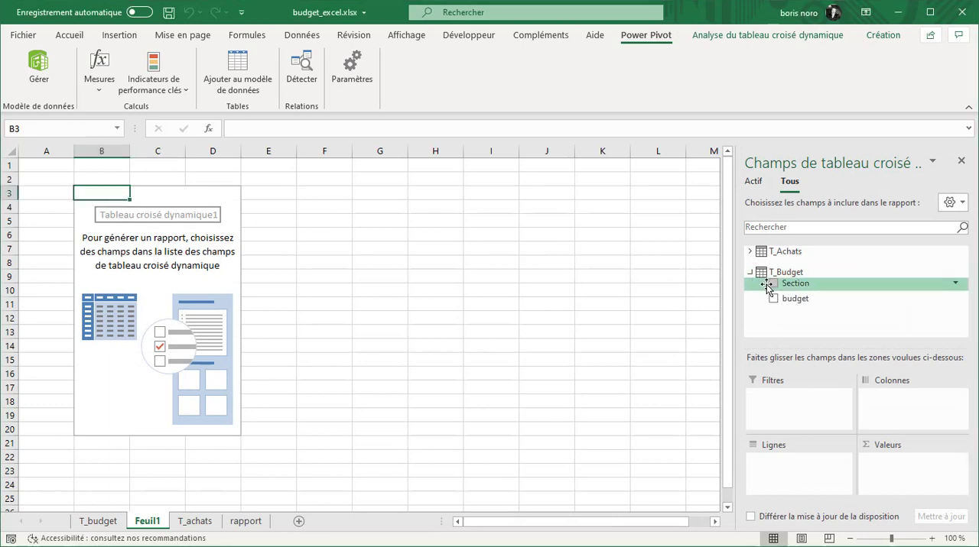
left_click_drag(775, 288, 774, 472)
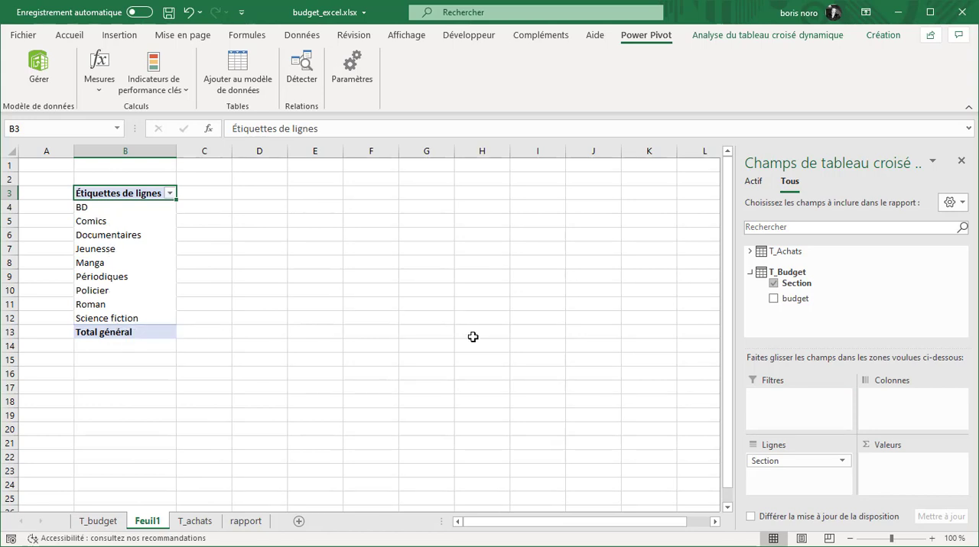
Create a measure named total_budget in T_Budget with the formula =sum(T_Budget[budget])
left_click(104, 89)
left_click(123, 110)
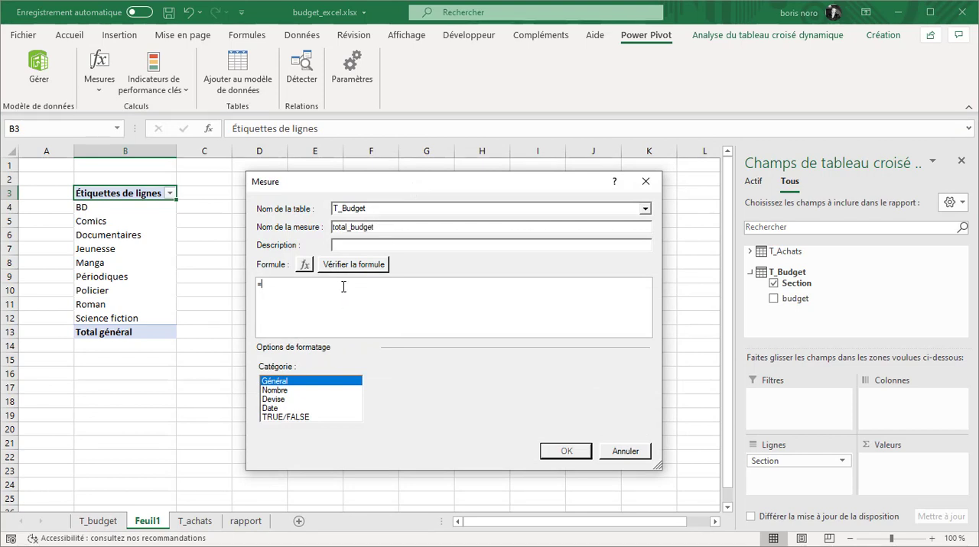
type("sum(t_")
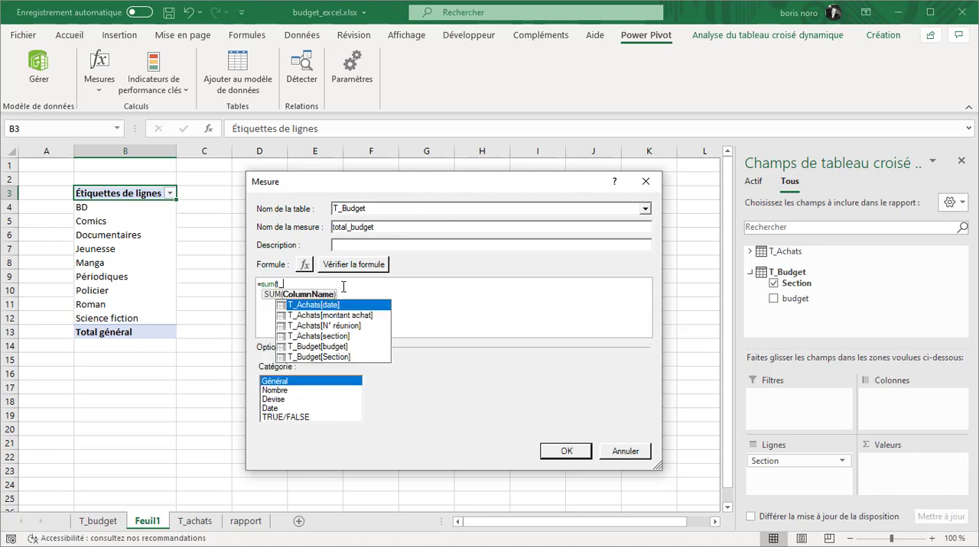
left_click(337, 349)
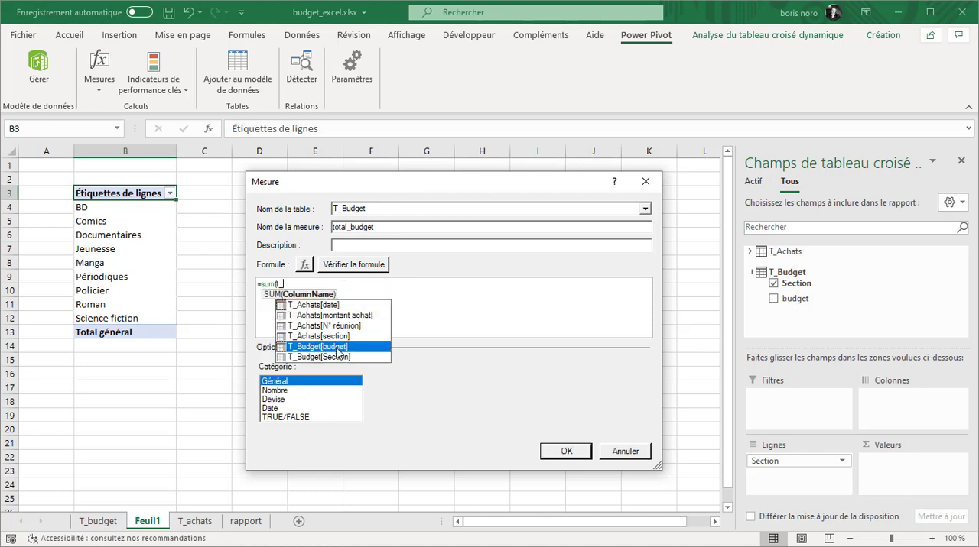
double_click(337, 347)
type(")")
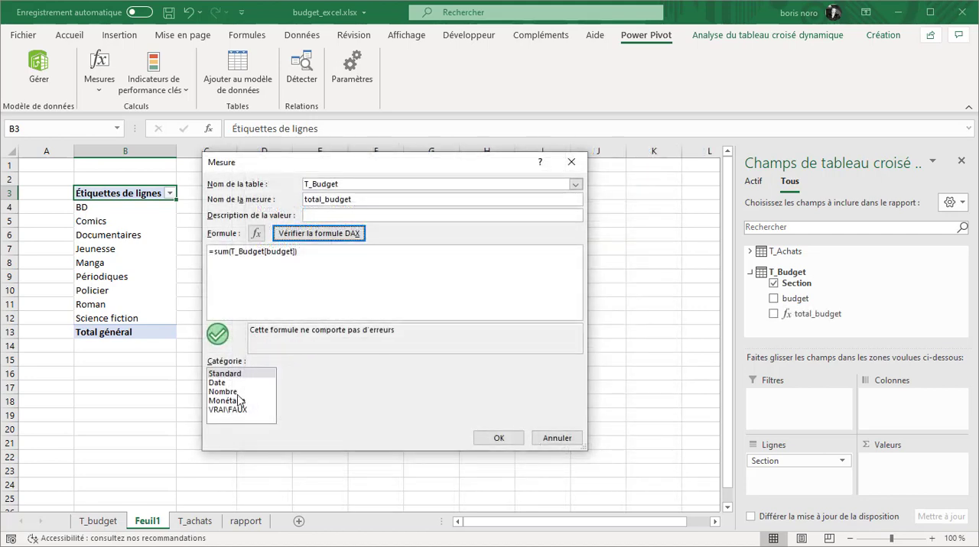
Format the total_budget measure as a number with a thousands separator and add it to the pivot table's values
left_click(237, 393)
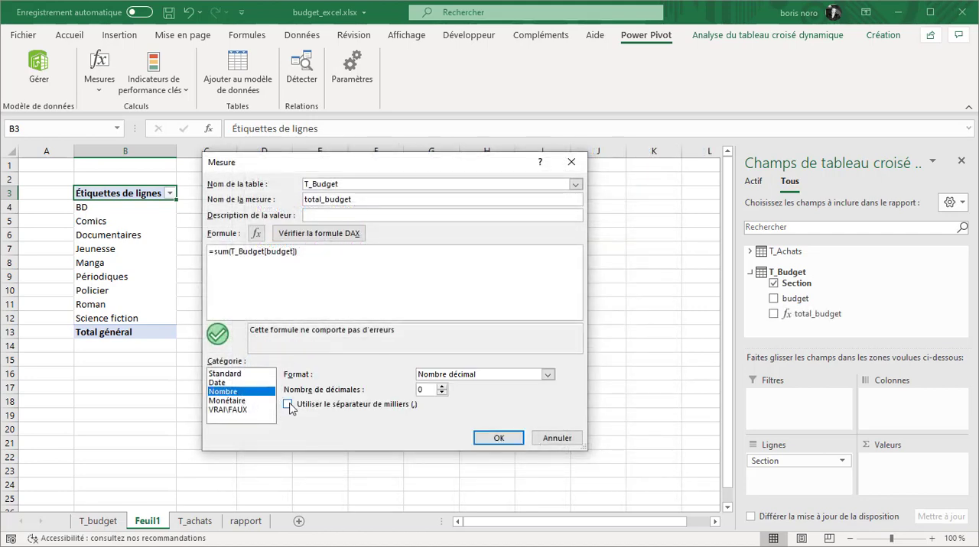
left_click(288, 406)
left_click(497, 437)
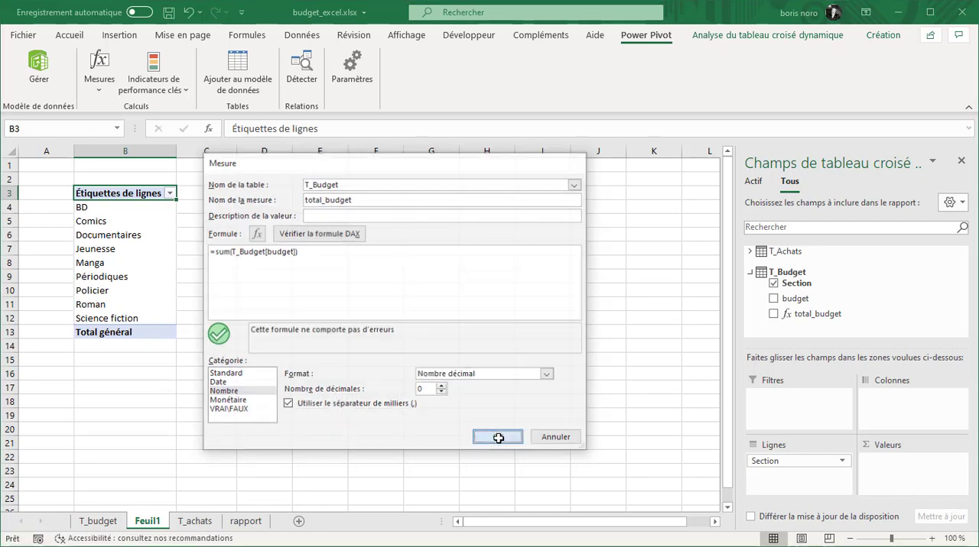
left_click(774, 316)
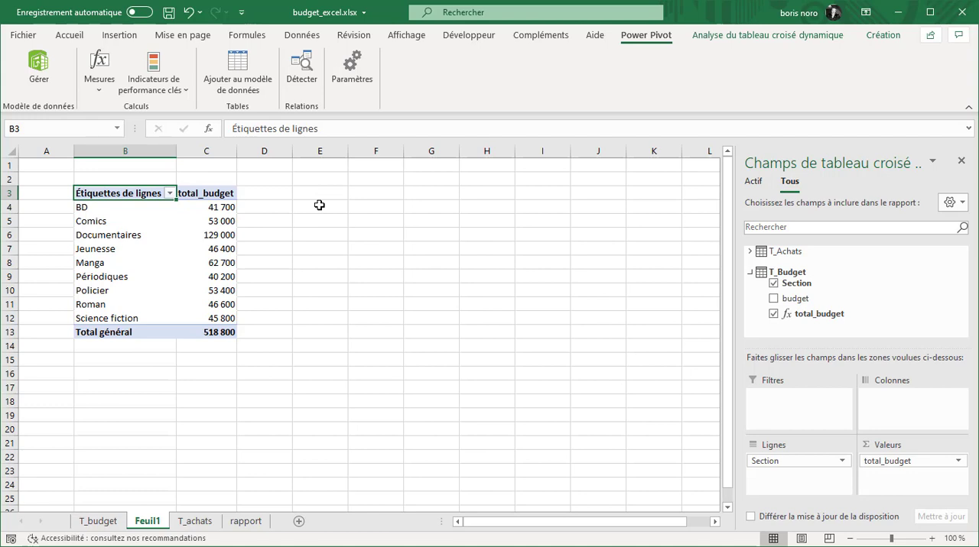
Create a measure named total_achat in T_Achats with the formula =sum(T_Achats[montant achat])
left_click(100, 84)
left_click(115, 108)
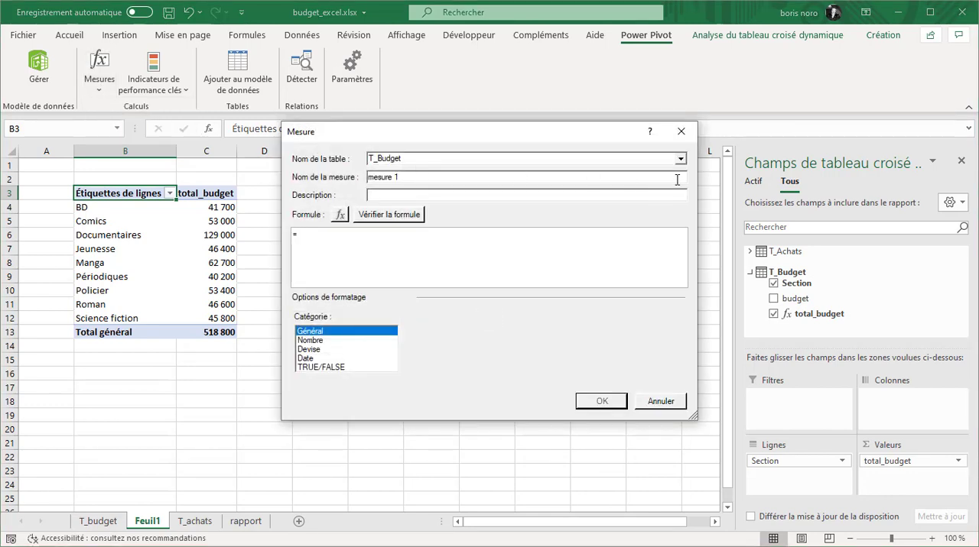
left_click(679, 158)
left_click(650, 168)
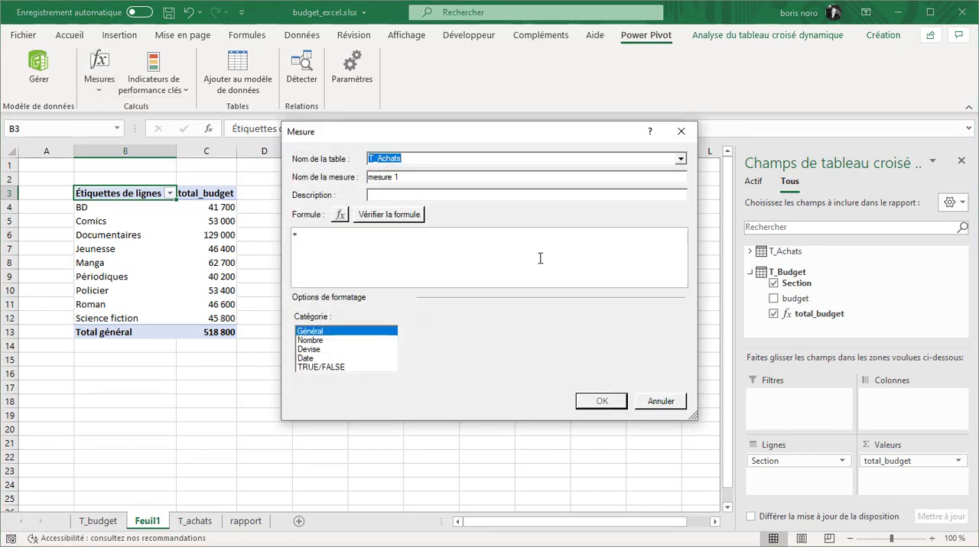
triple_click(447, 177)
type("total_achat")
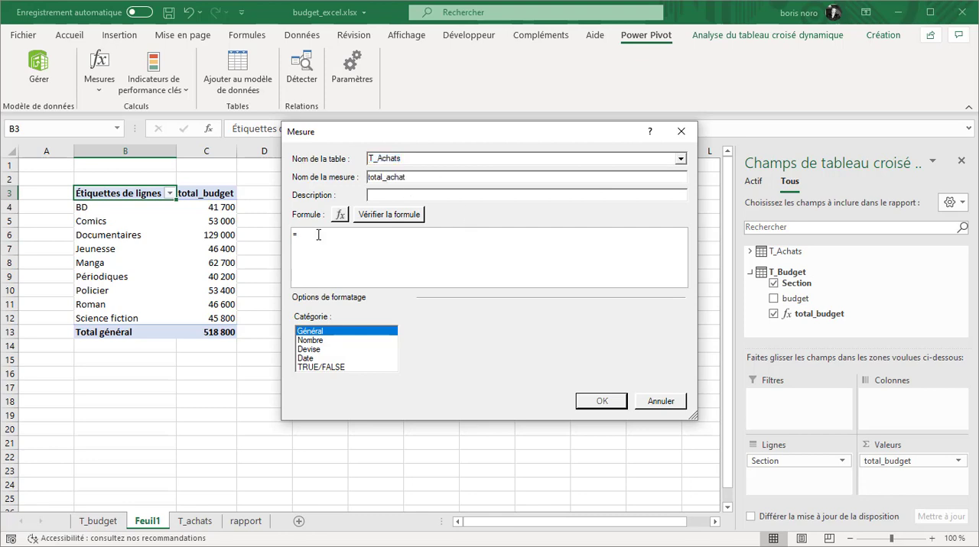
type("sum(")
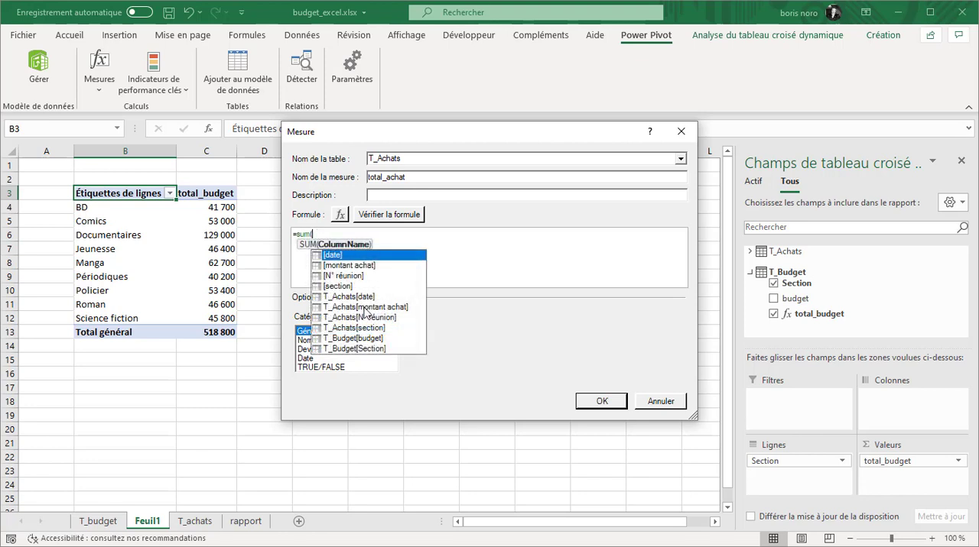
double_click(365, 306)
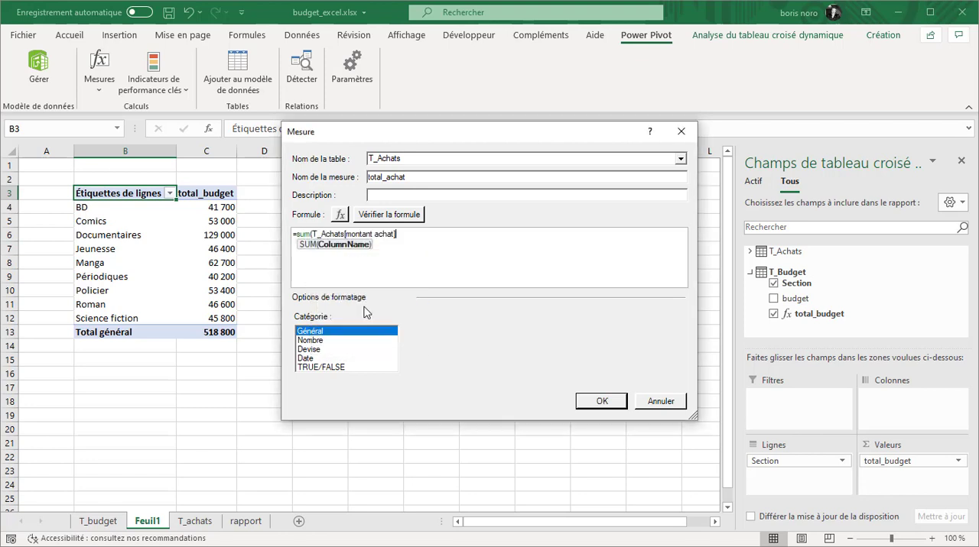
type(")")
Format total_achat as a decimal number with 0 decimals and a thousands separator, check its formula and save the measure
left_click(325, 341)
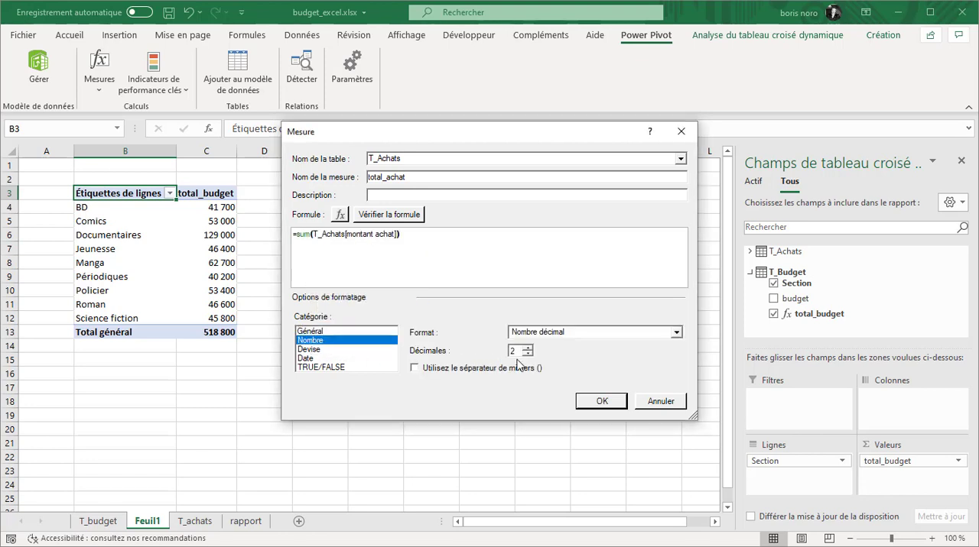
left_click(567, 366)
left_click(527, 354)
left_click(526, 354)
left_click(377, 219)
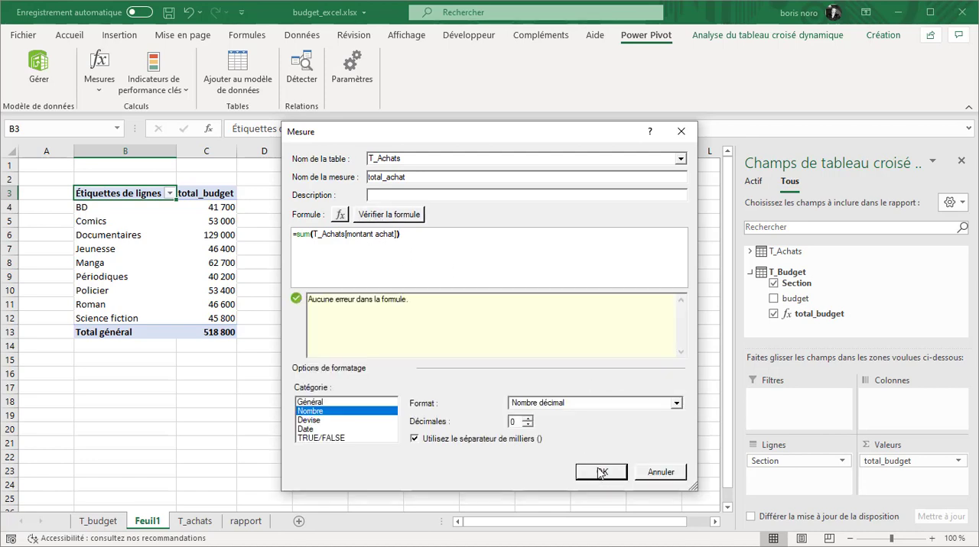
left_click(601, 472)
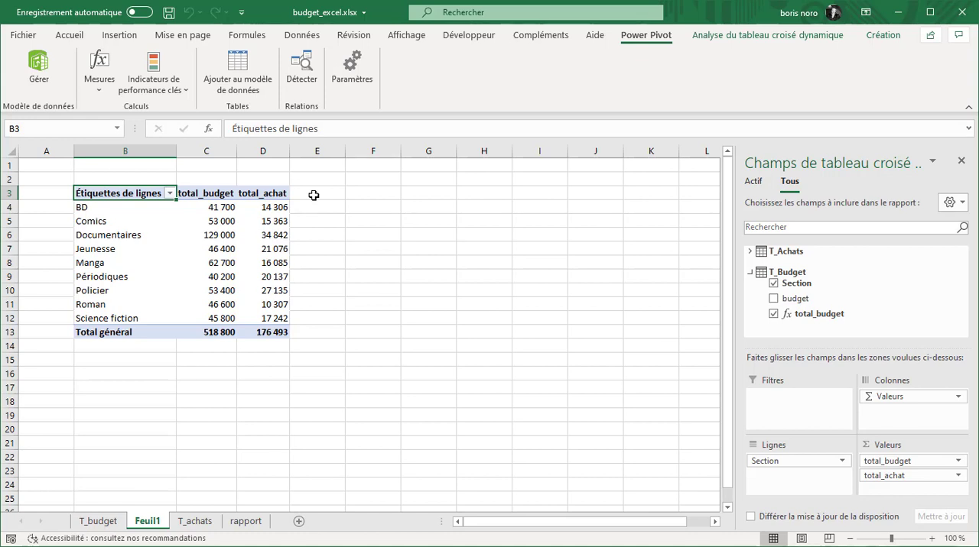
Start a new measure named solde in the T_Budget table
left_click(97, 84)
left_click(117, 111)
left_click(680, 160)
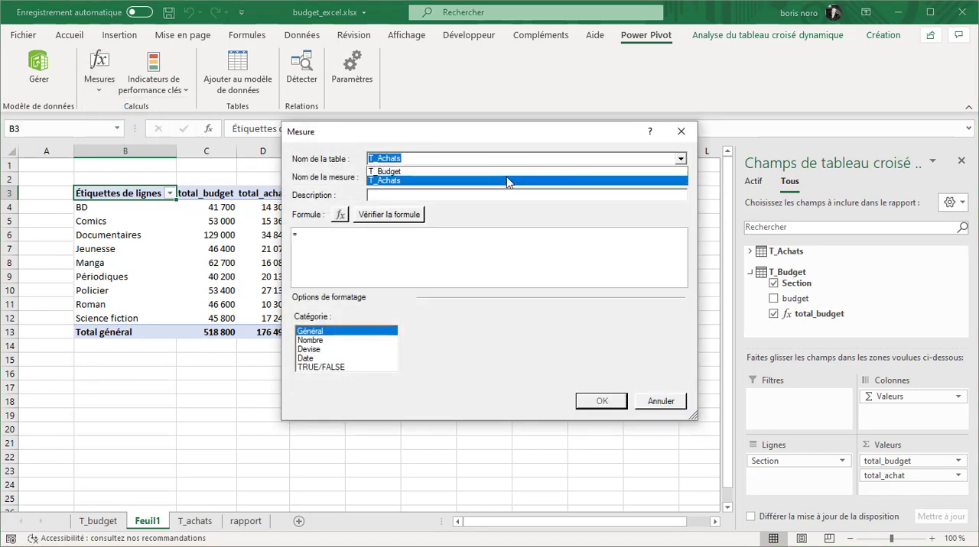
left_click(510, 171)
left_click(438, 176)
key("ctrl+a")
type("solde")
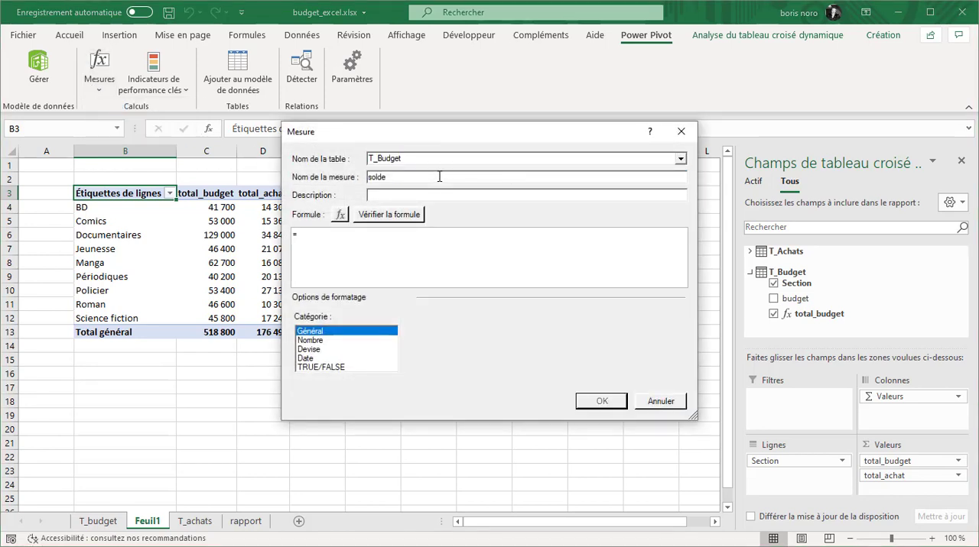
Enter the formula =T_Budget[total_budget]-T_Achats[total_achat] for the solde measure
left_click(381, 241)
type("t")
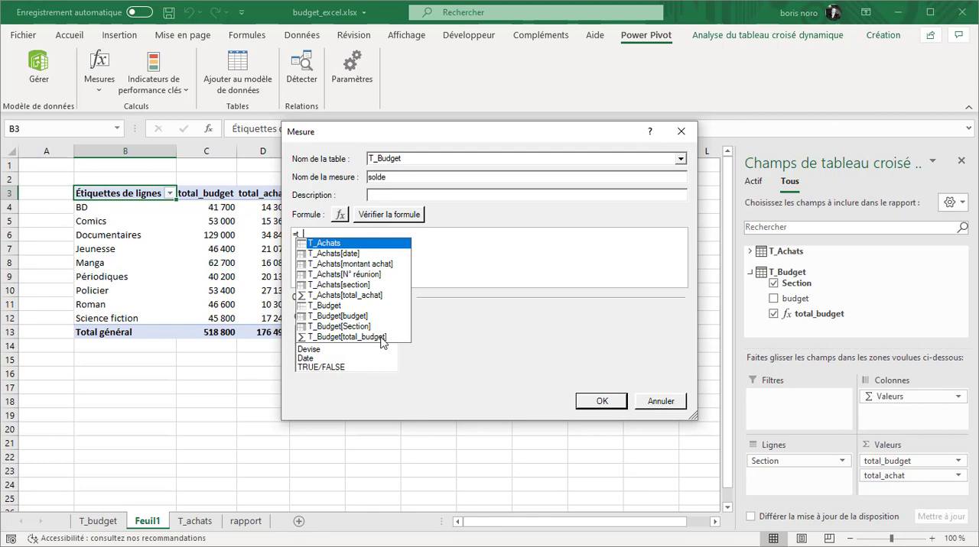
double_click(382, 338)
type("-")
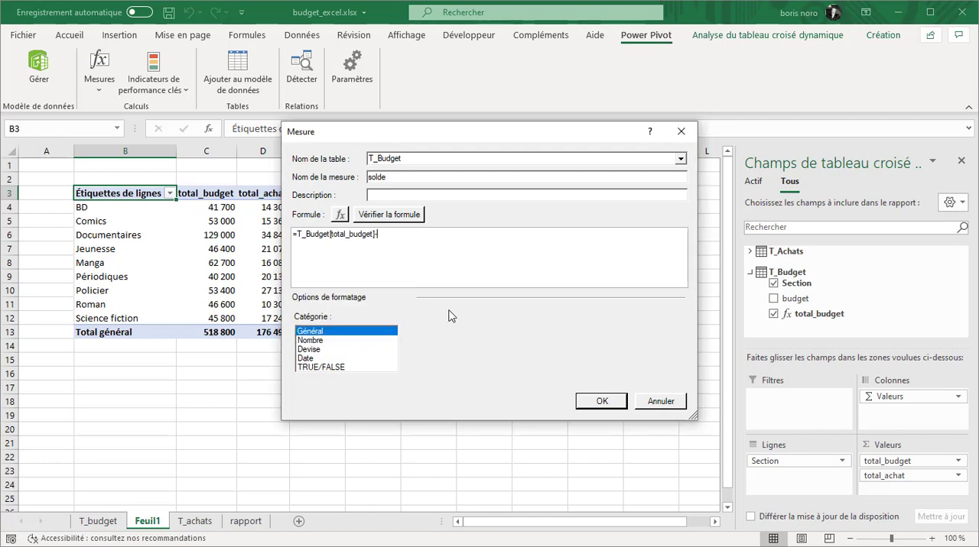
type("t")
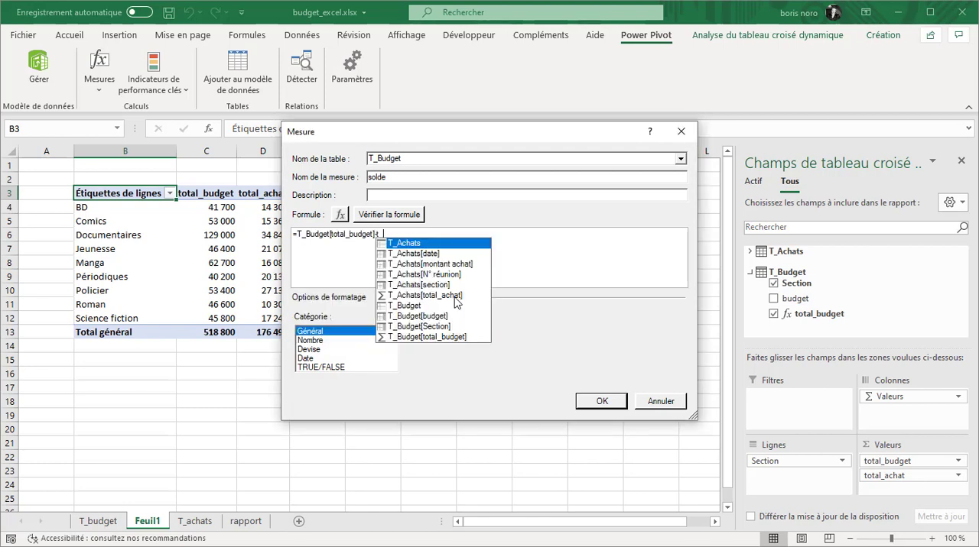
double_click(454, 296)
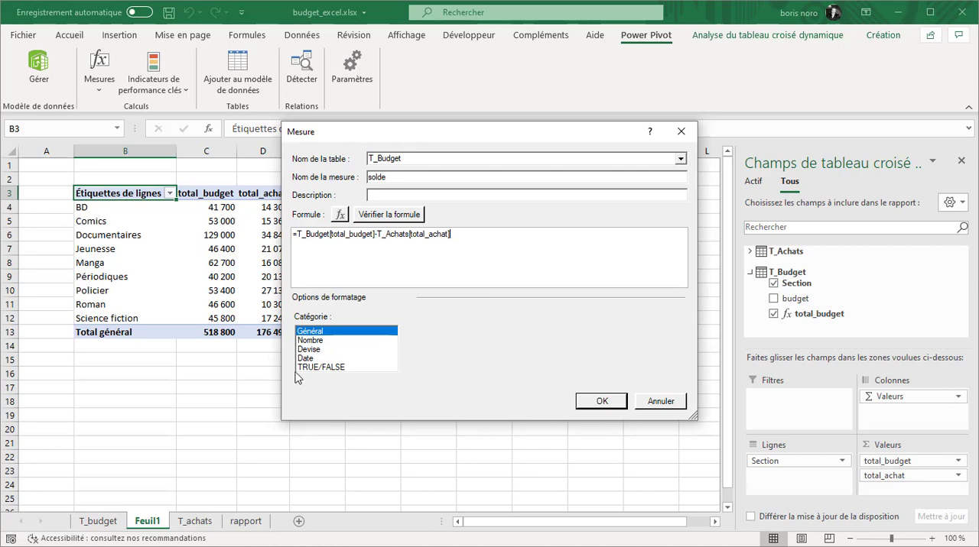
Format solde as a number with 0 decimals and a thousands separator, and save the measure
left_click(311, 341)
left_click(415, 371)
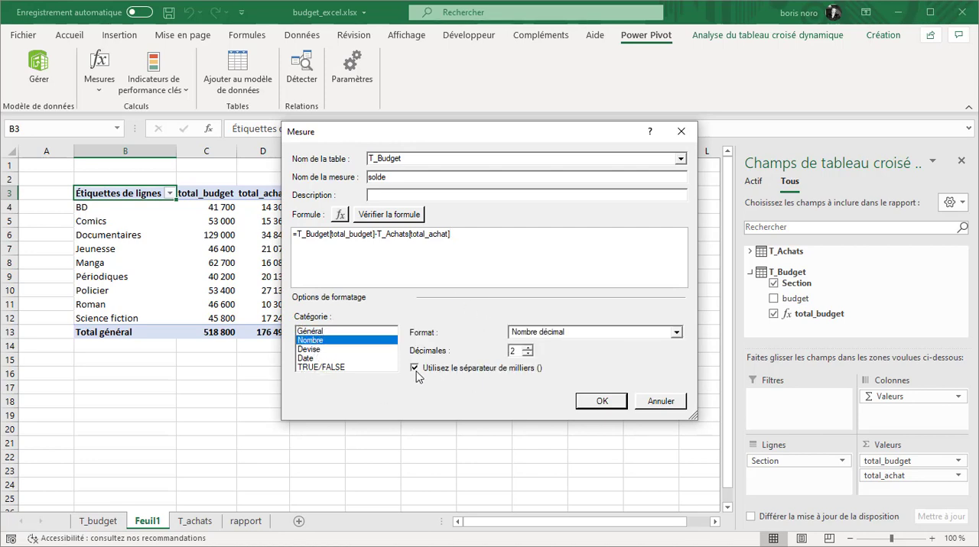
left_click(527, 354)
left_click(527, 354)
left_click(598, 402)
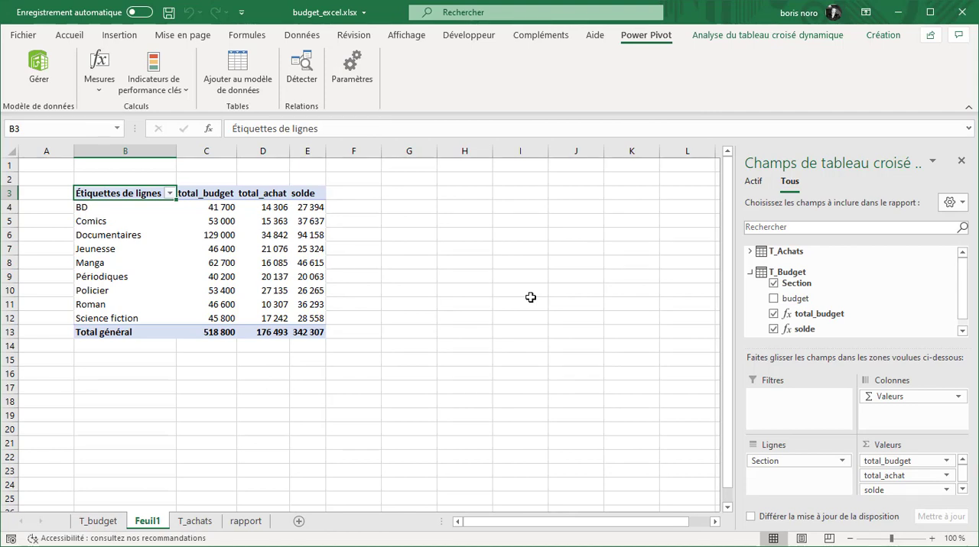
Create a measure named %_budget_restant in T_Budget with the formula =DIVIDE(T_Budget[solde];T_Budget[total_budget])
left_click(100, 90)
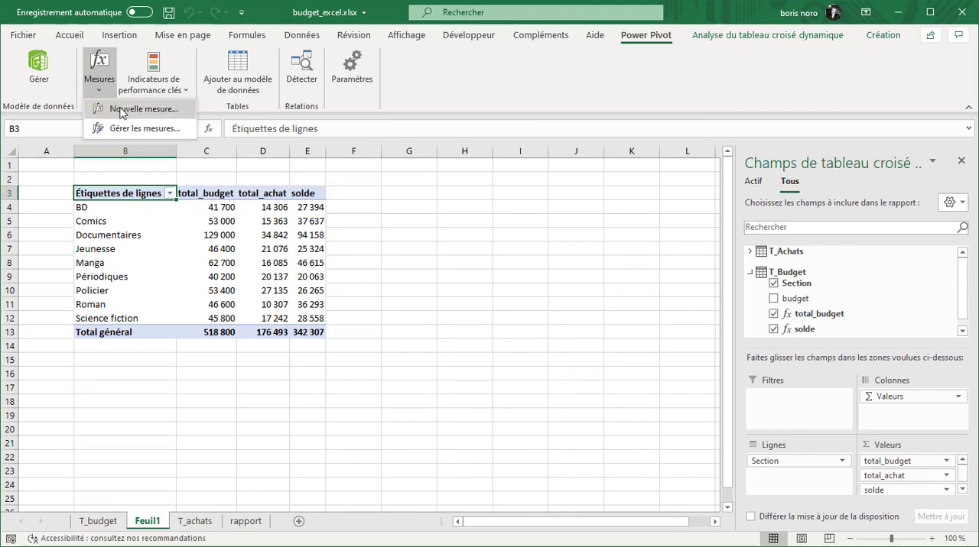
left_click(122, 109)
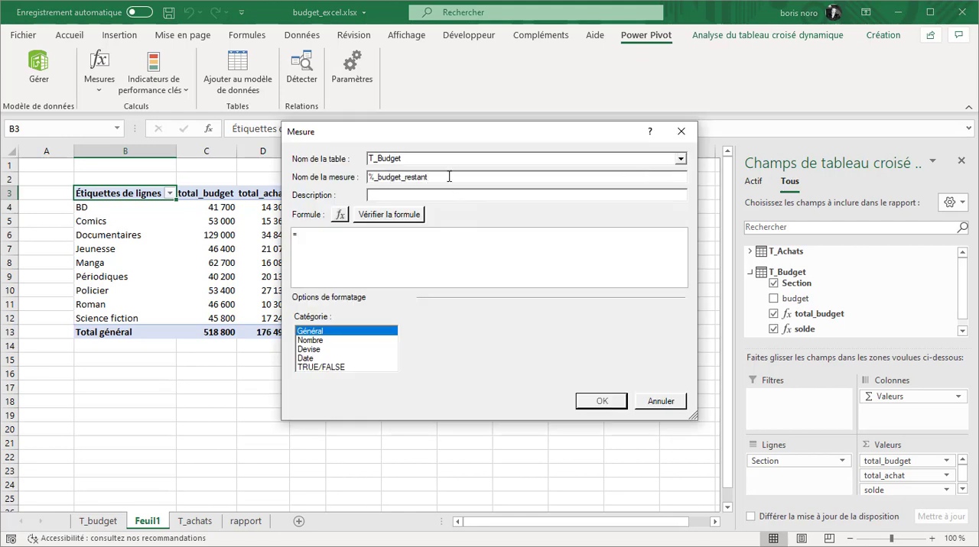
left_click(480, 238)
type("div")
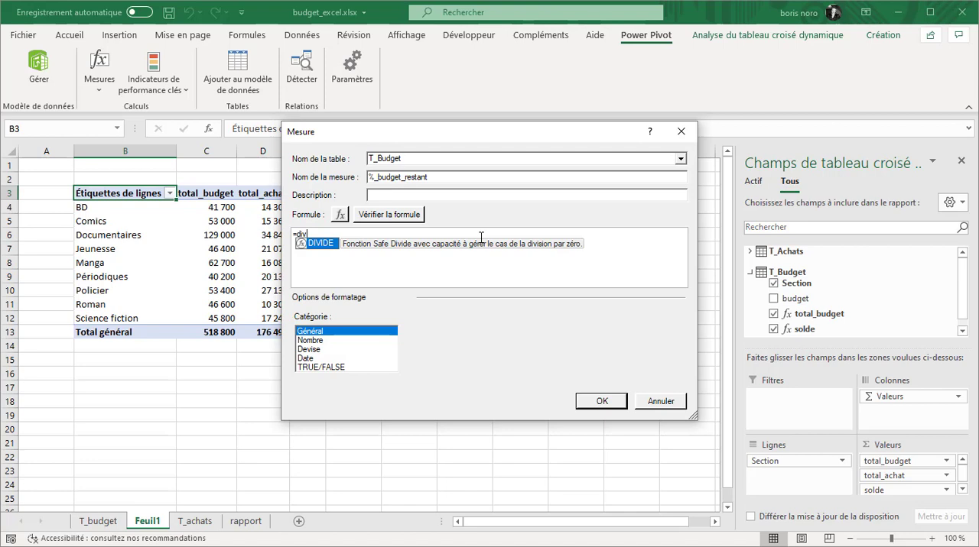
key("Tab")
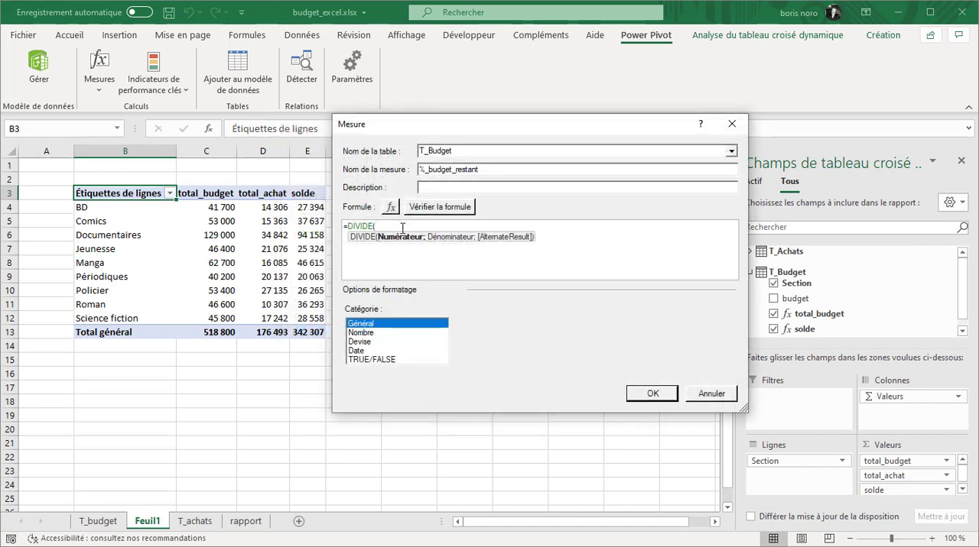
type("t_")
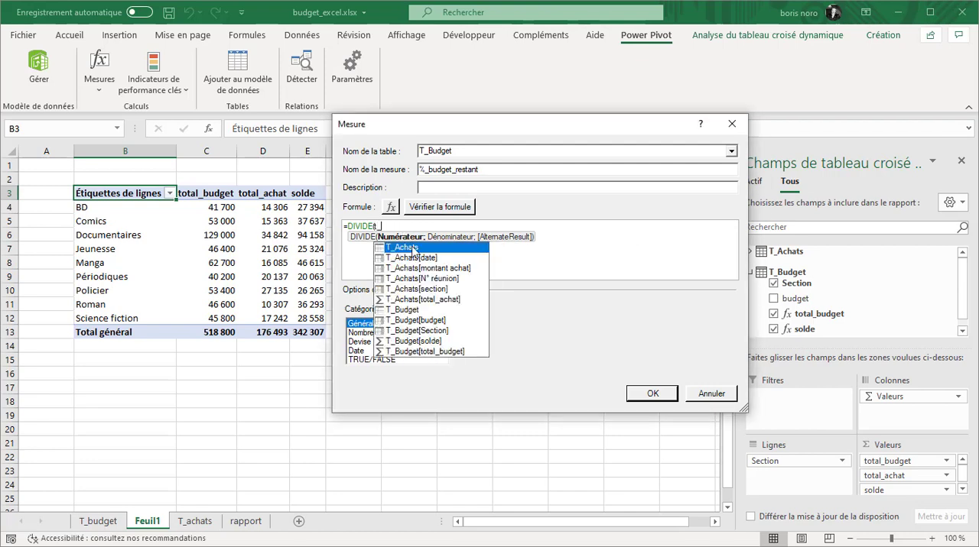
double_click(417, 341)
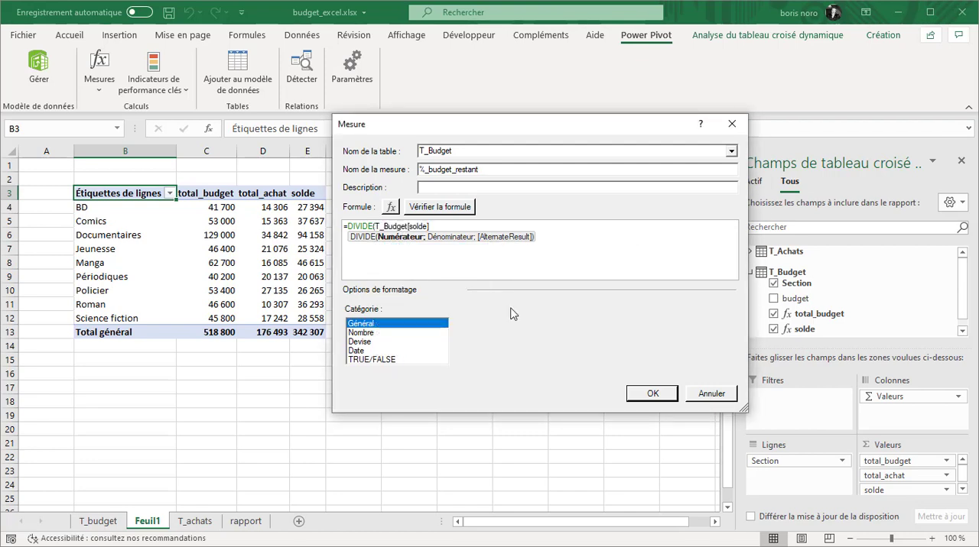
type(";")
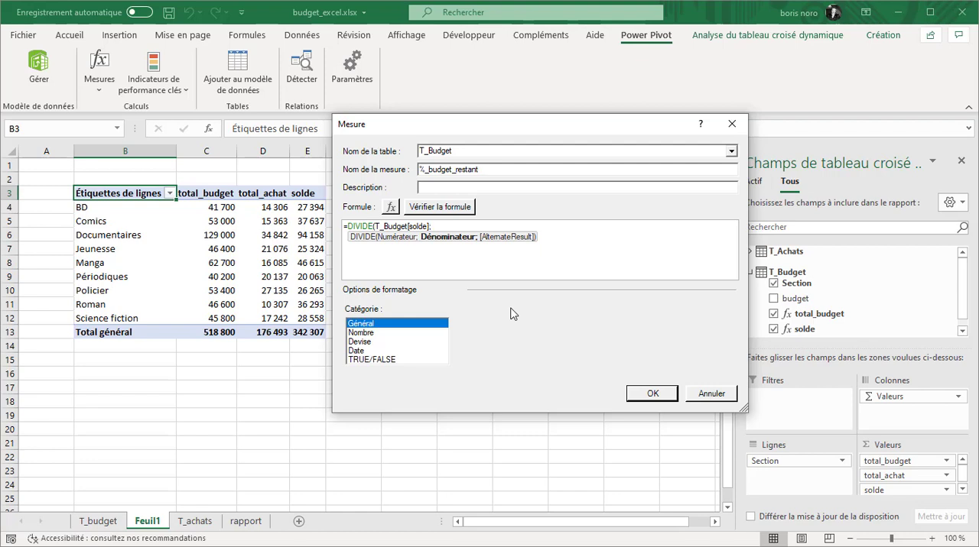
type("t_")
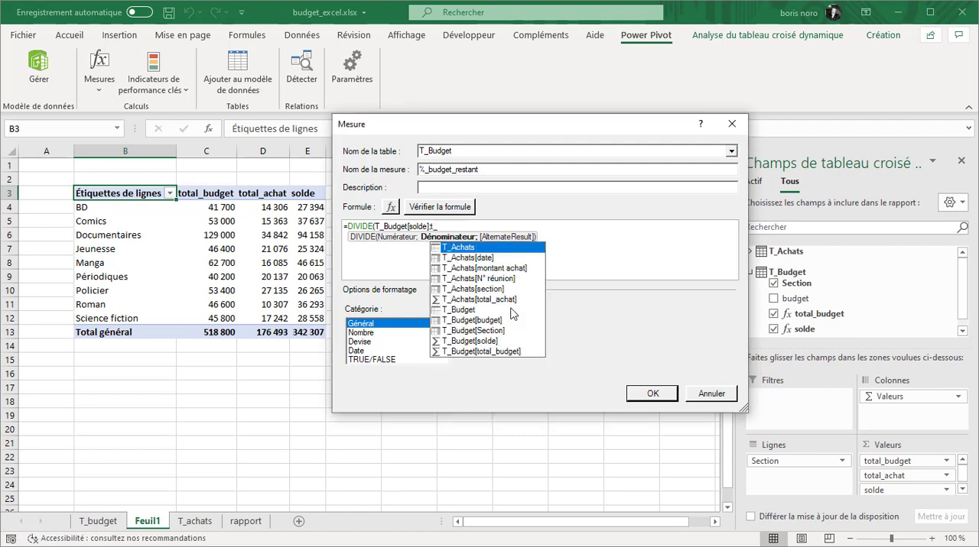
double_click(512, 313)
type(")")
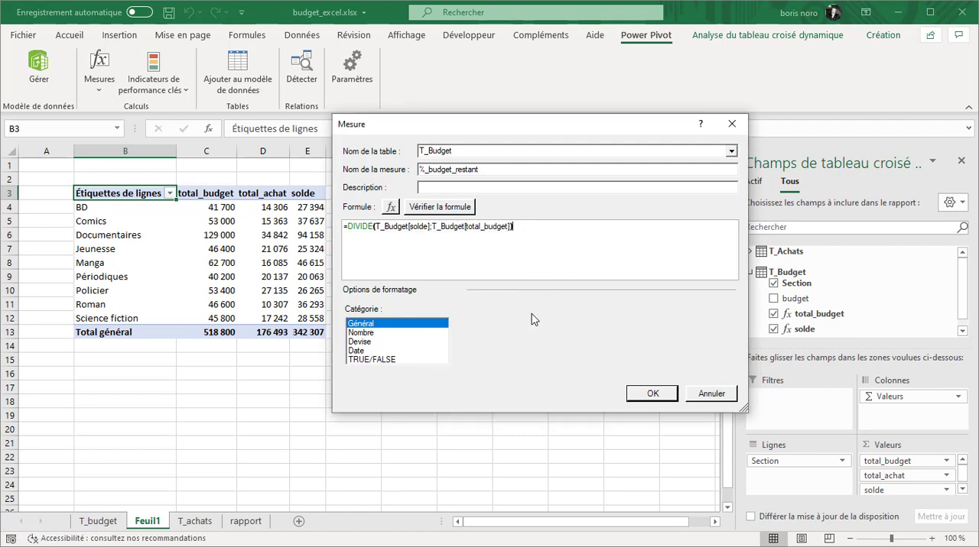
Check the %_budget_restant formula, format it as a number with 0 decimals and a thousands separator, and save the measure
left_click(428, 208)
left_click(364, 405)
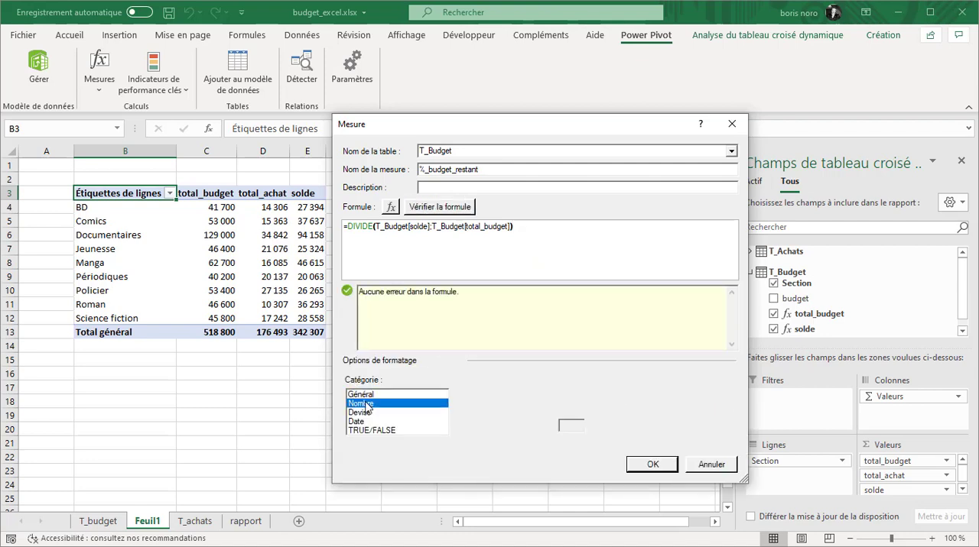
left_click(494, 433)
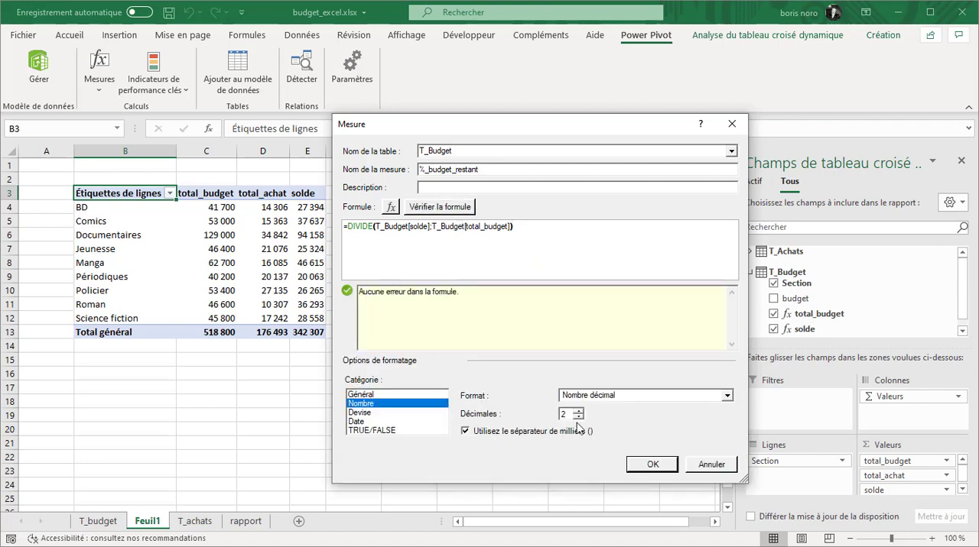
double_click(579, 418)
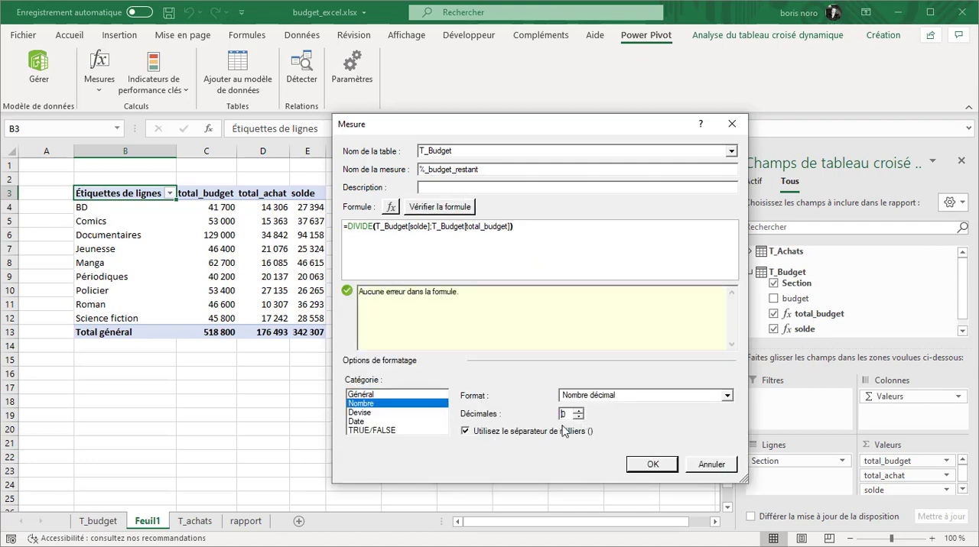
left_click(640, 466)
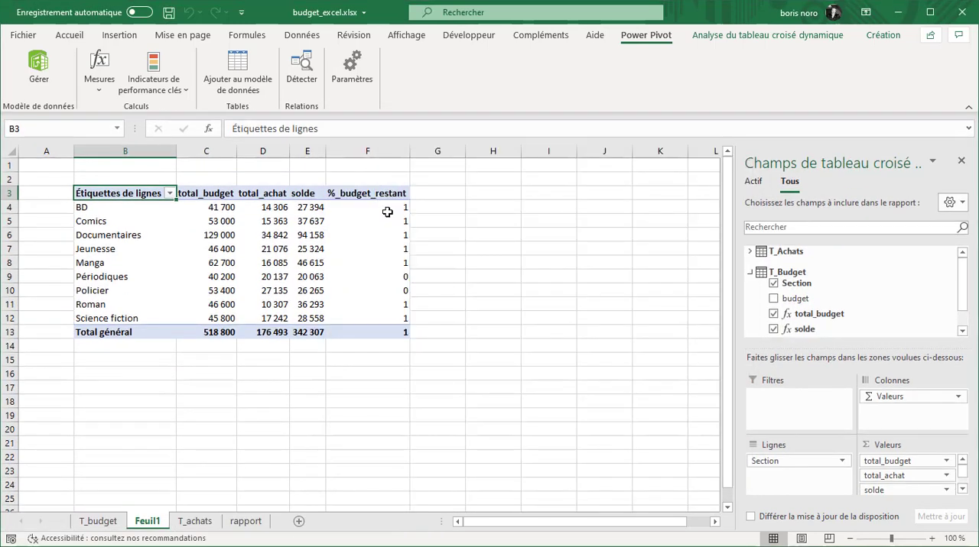
Apply the percentage format to the %_budget_restant values in F4:F13 of the pivot table
left_click_drag(385, 210, 386, 332)
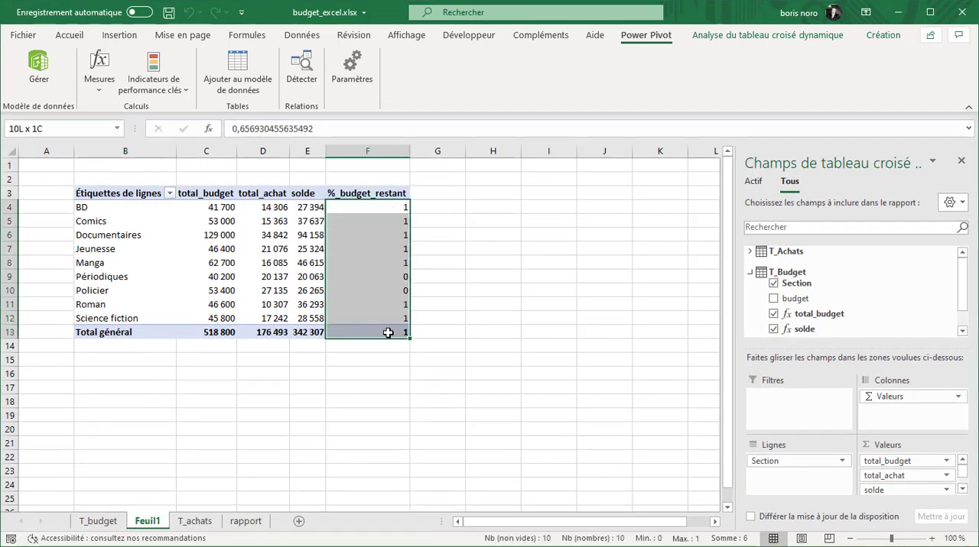
left_click(74, 39)
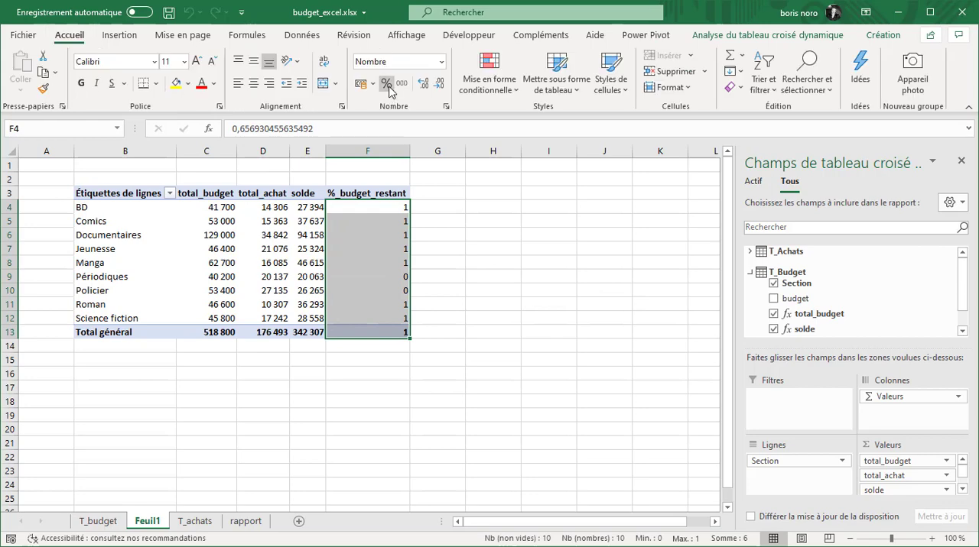
left_click(386, 83)
left_click(561, 337)
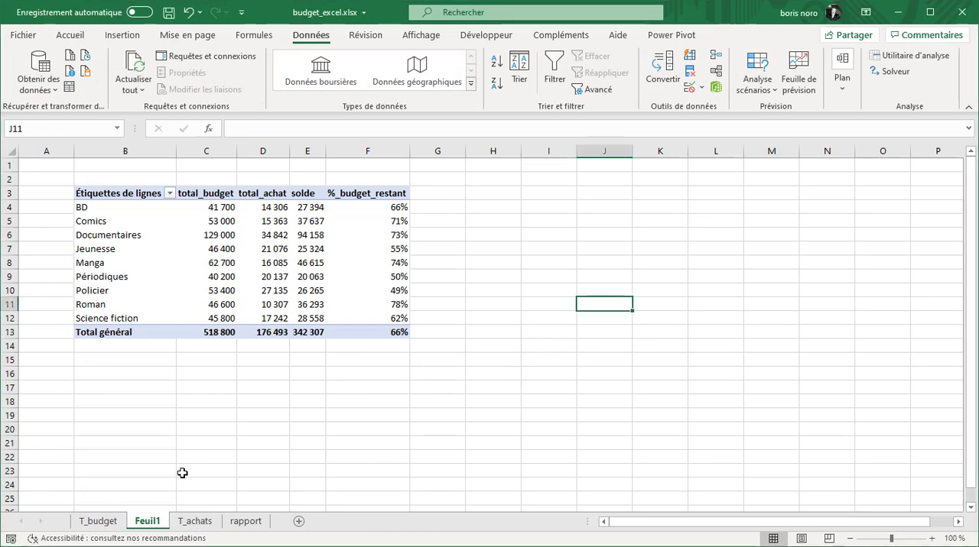
On the T_achats sheet, copy the section, date and amount of row 152 into row 153 and set the new amount to 90000
left_click(203, 523)
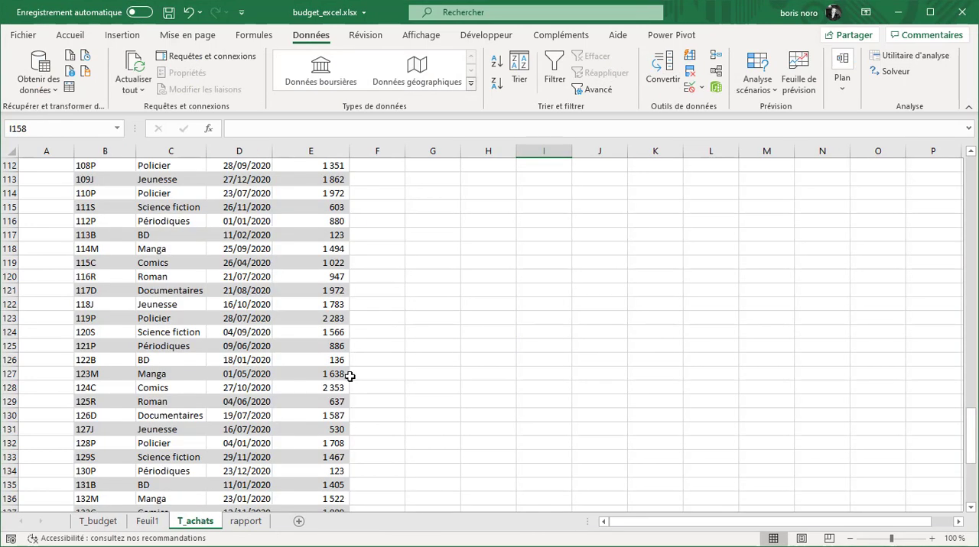
scroll(353, 375, "down", 12)
scroll(367, 381, "down", 6)
scroll(367, 382, "up", 9)
left_click_drag(170, 304, 309, 305)
right_click(314, 306)
left_click(364, 234)
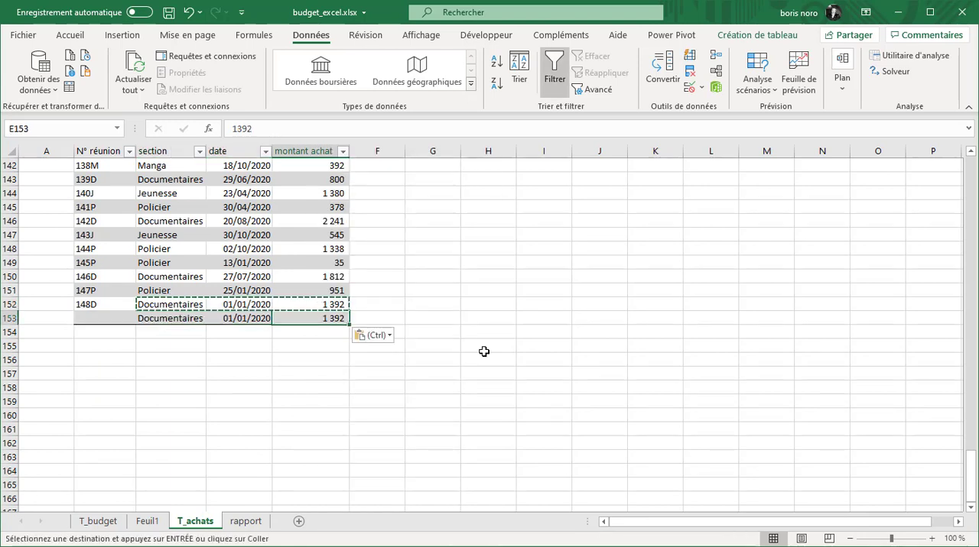
type("90000")
key("Return")
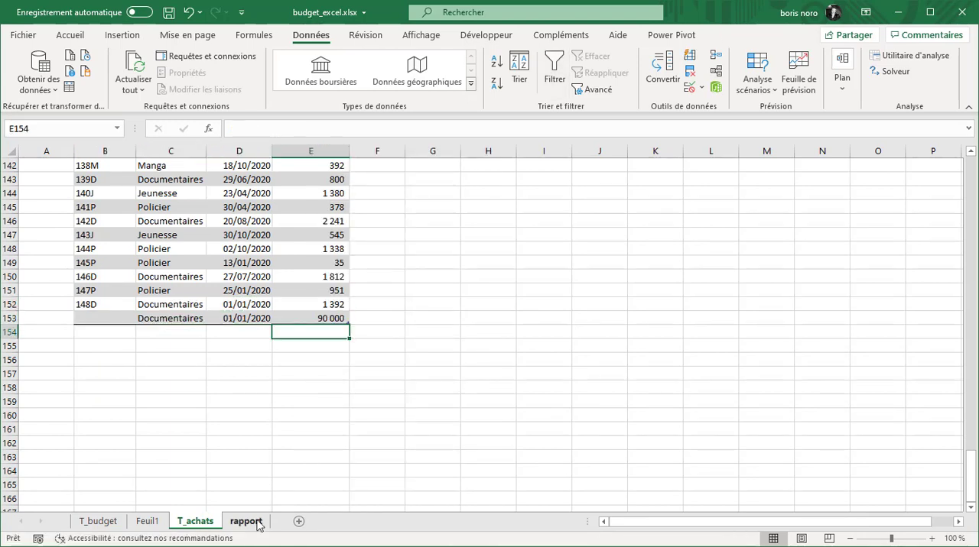
Refresh all data on Feuil1 and select the total_achat value for Documentaires in the pivot table
left_click(148, 520)
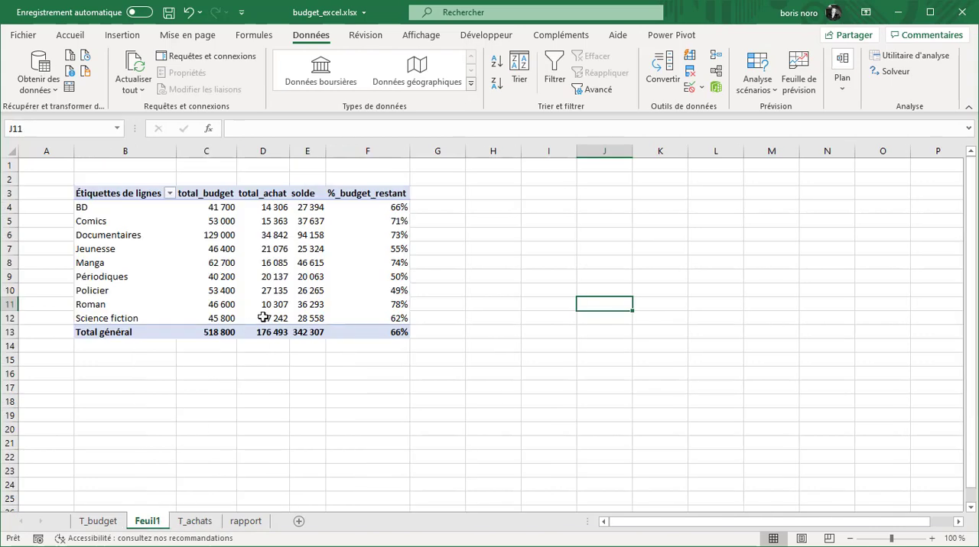
left_click(133, 67)
left_click(264, 235)
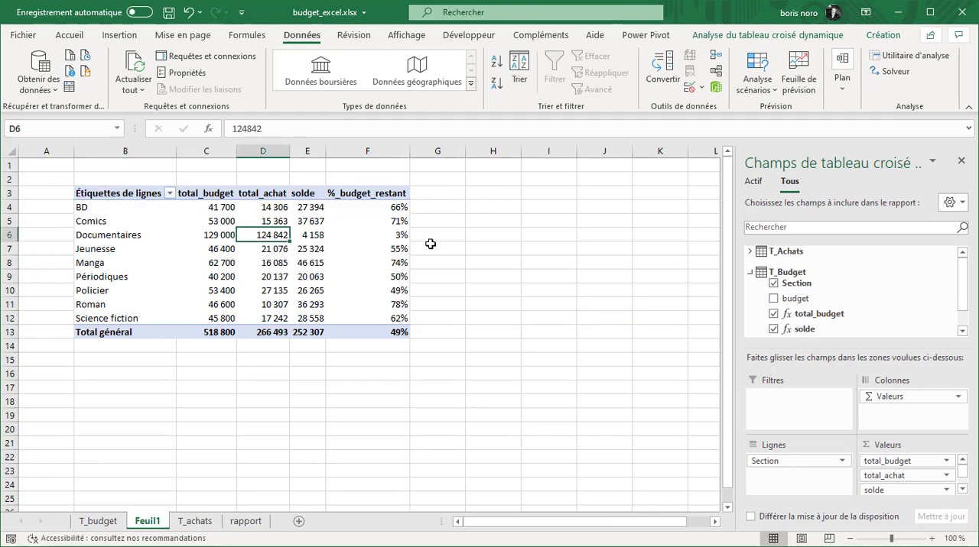